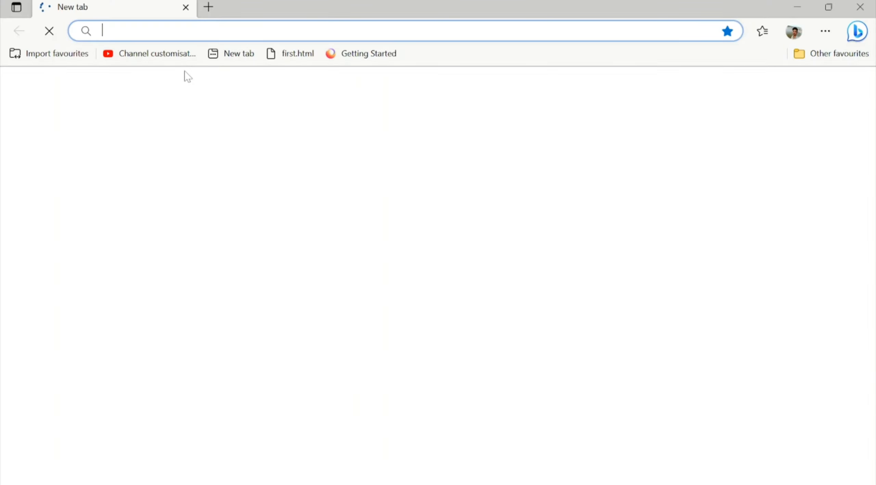
Search the web for "office customization tool" and open the Office Customization Tool page at config.office.com
{"action": "type", "text": "office customization tool"}
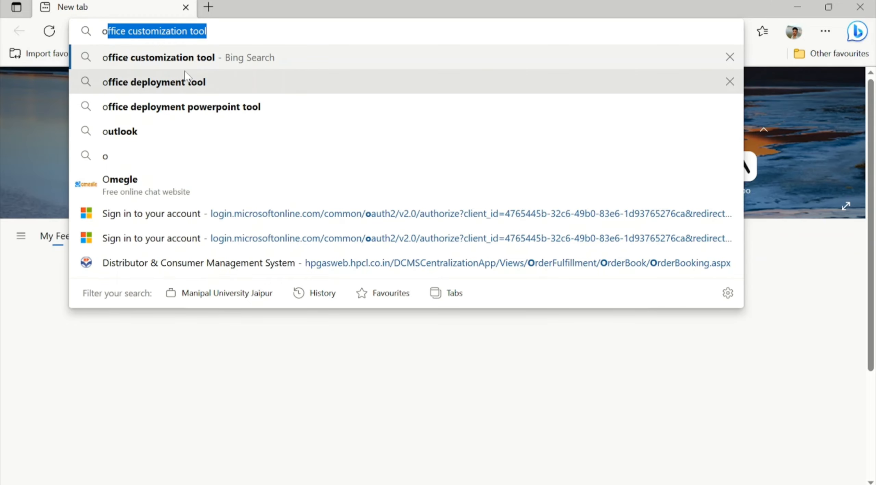
{"action": "key", "text": "Return"}
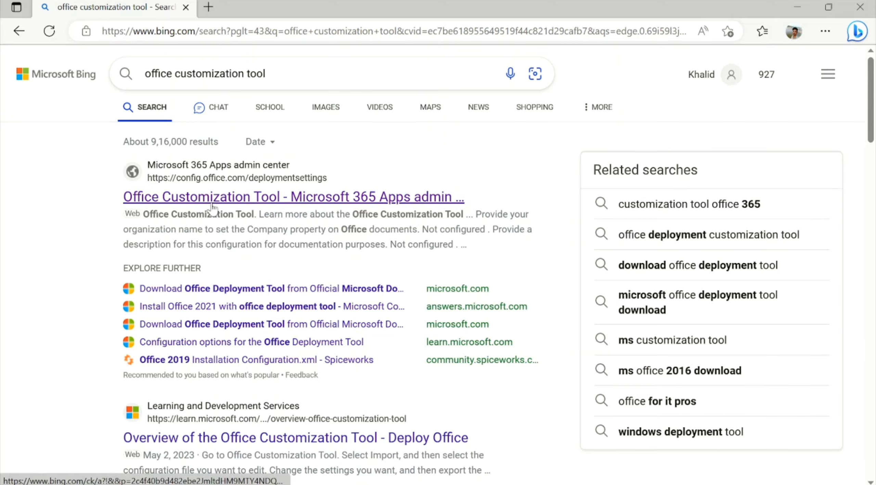
{"action": "left_click", "coordinate": [209, 200]}
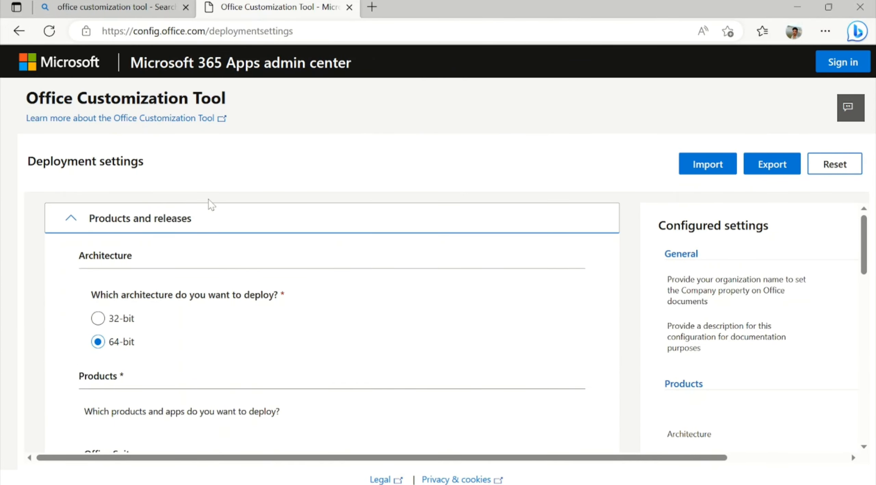
Set the architecture to 64-bit and choose Office LTSC Professional Plus 2021 - Volume License as the Office suite
{"action": "left_click", "coordinate": [98, 318]}
{"action": "left_click", "coordinate": [98, 341]}
{"action": "scroll", "coordinate": [303, 300], "scroll_direction": "down", "scroll_amount": 2}
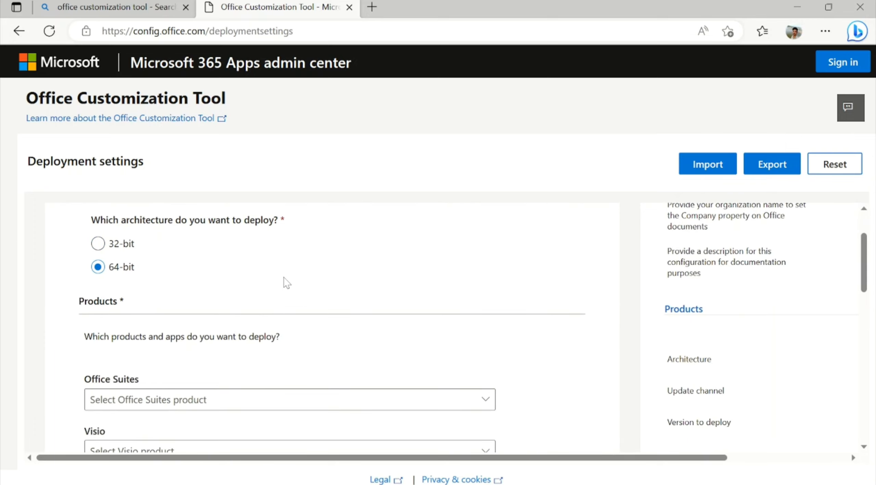
{"action": "scroll", "coordinate": [283, 278], "scroll_direction": "down", "scroll_amount": 3}
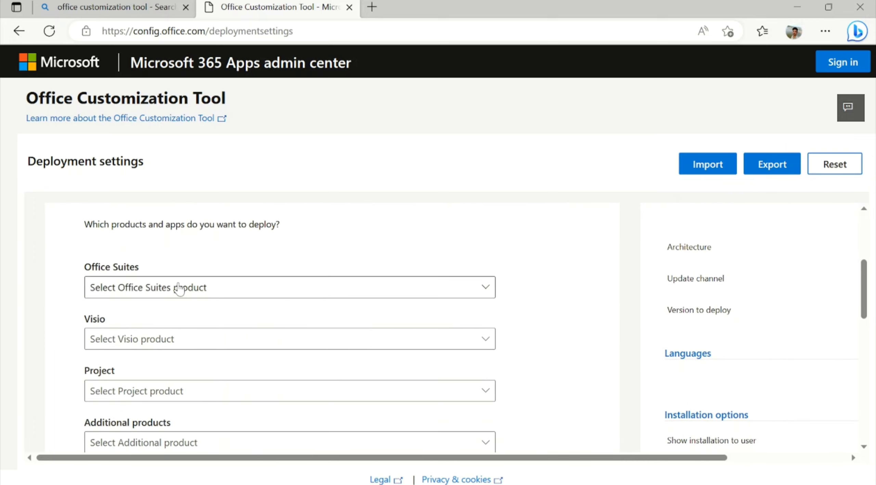
{"action": "left_click", "coordinate": [179, 290]}
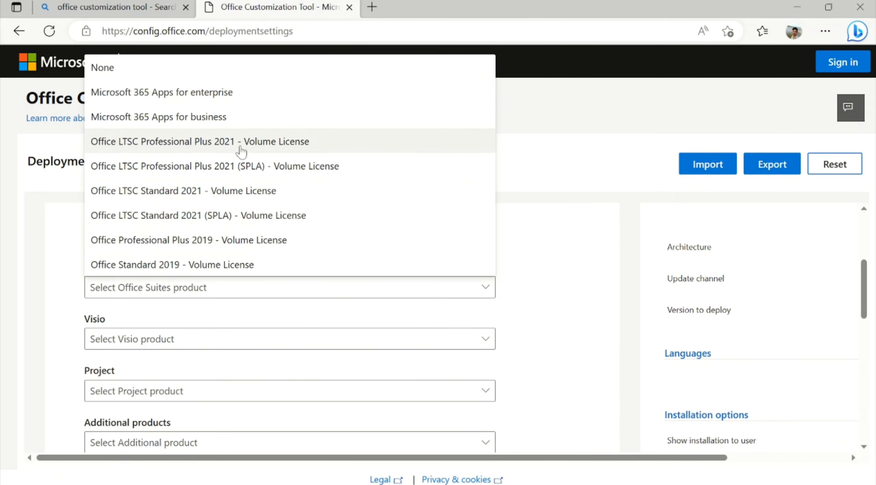
{"action": "left_click", "coordinate": [155, 153]}
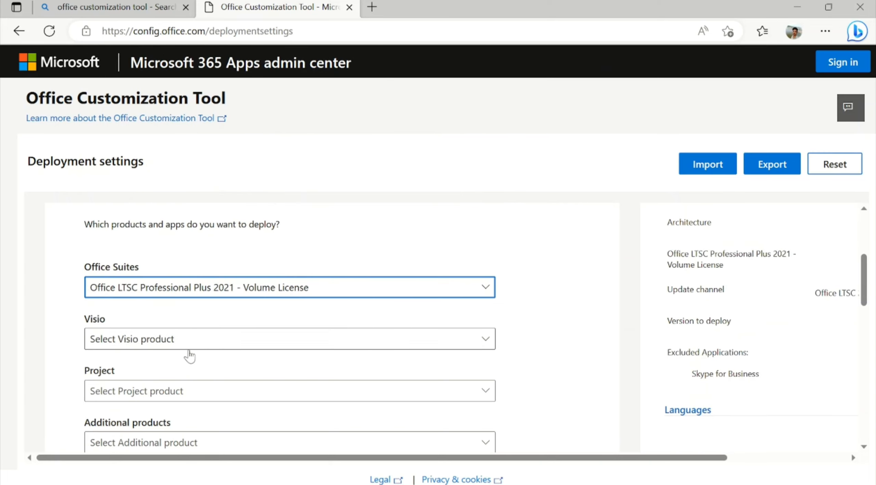
Choose Language pack as the additional product to deploy
{"action": "scroll", "coordinate": [205, 323], "scroll_direction": "down", "scroll_amount": 2}
{"action": "scroll", "coordinate": [205, 323], "scroll_direction": "down", "scroll_amount": 1}
{"action": "left_click", "coordinate": [184, 329]}
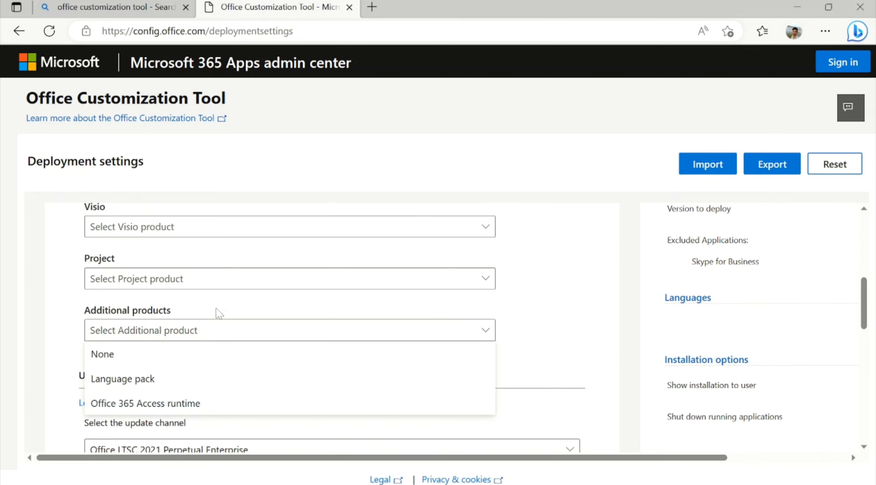
{"action": "left_click", "coordinate": [159, 378]}
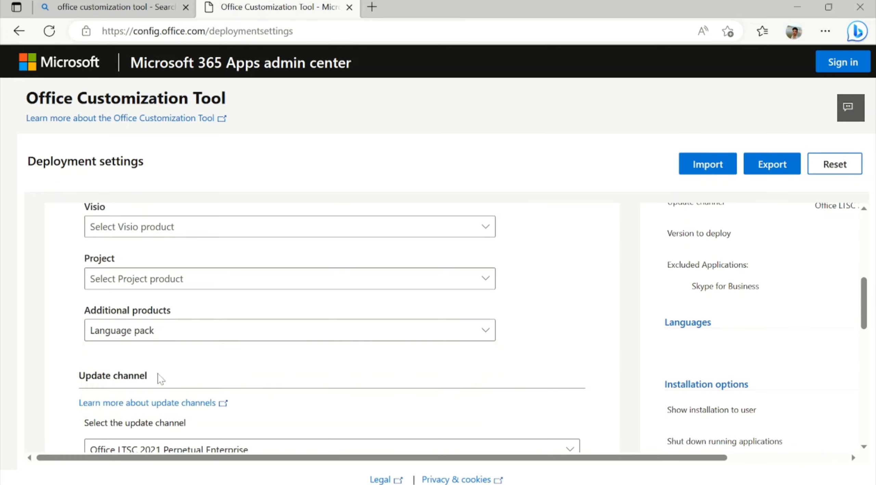
Exclude Access, Teams, OneNote, OneDrive Desktop, Outlook and Publisher from the apps being deployed
{"action": "scroll", "coordinate": [191, 345], "scroll_direction": "down", "scroll_amount": 5}
{"action": "scroll", "coordinate": [188, 343], "scroll_direction": "down", "scroll_amount": 1}
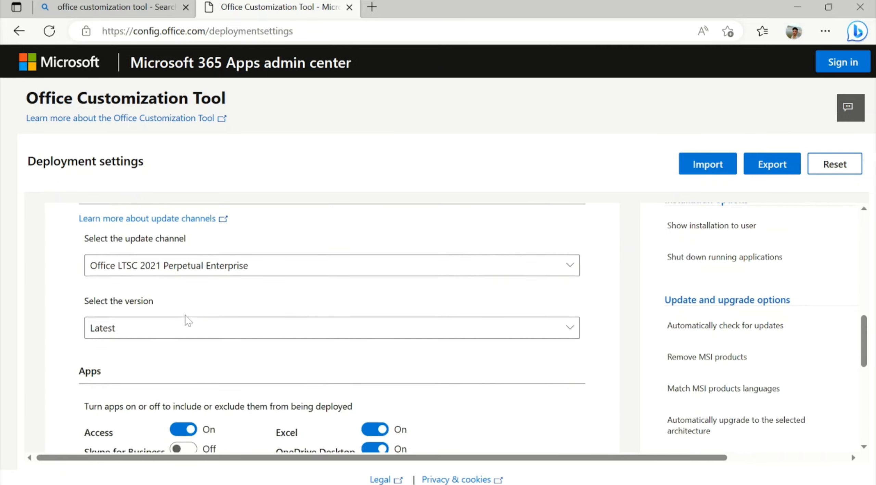
{"action": "scroll", "coordinate": [206, 369], "scroll_direction": "down", "scroll_amount": 3}
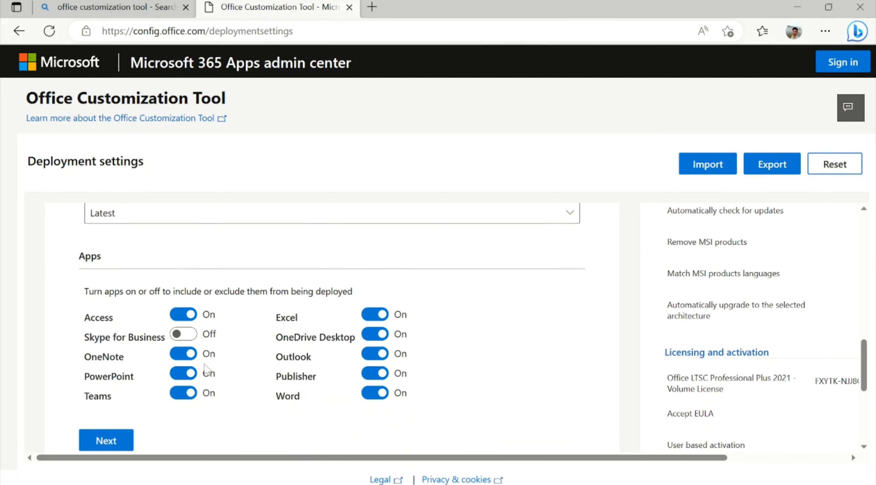
{"action": "left_click", "coordinate": [183, 314]}
{"action": "scroll", "coordinate": [188, 313], "scroll_direction": "down", "scroll_amount": 2}
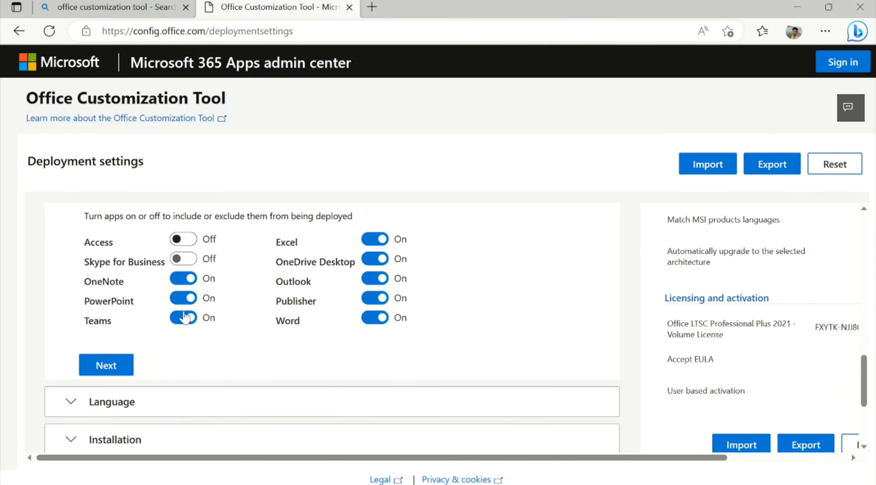
{"action": "left_click", "coordinate": [183, 317]}
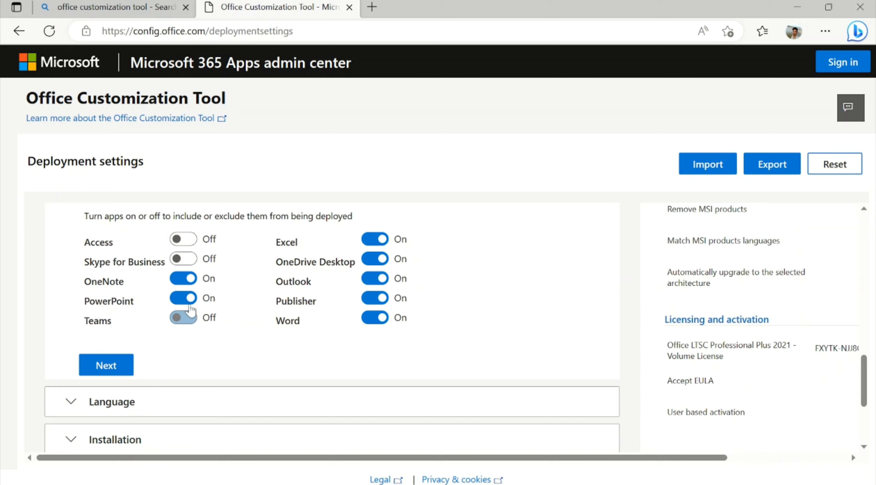
{"action": "left_click", "coordinate": [183, 278]}
{"action": "left_click", "coordinate": [364, 258]}
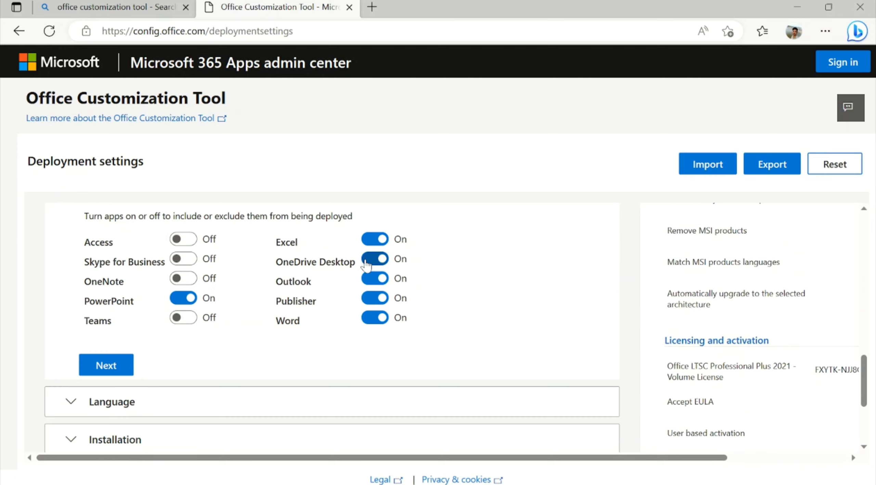
{"action": "left_click", "coordinate": [374, 278]}
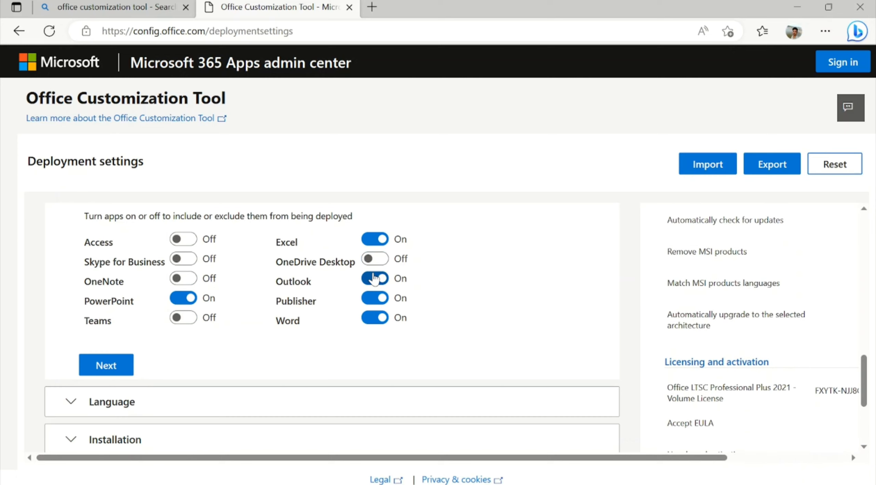
{"action": "left_click", "coordinate": [379, 298]}
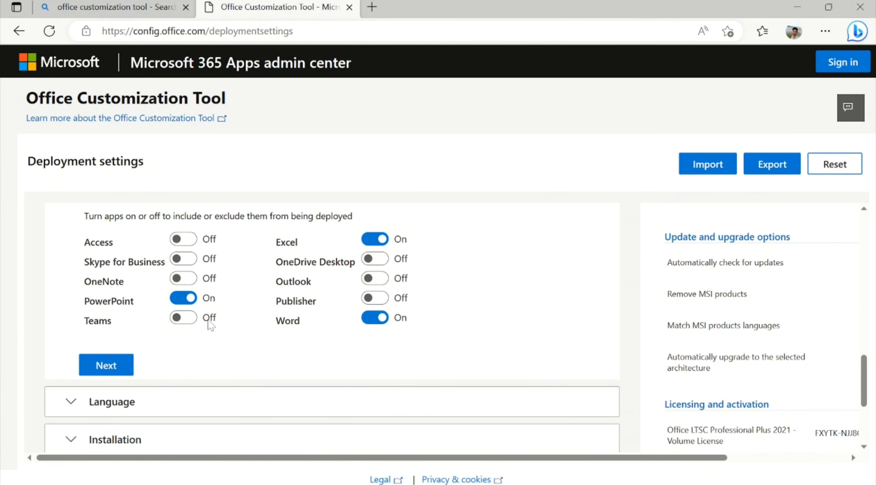
{"action": "left_click_drag", "start_coordinate": [77, 304], "coordinate": [135, 302]}
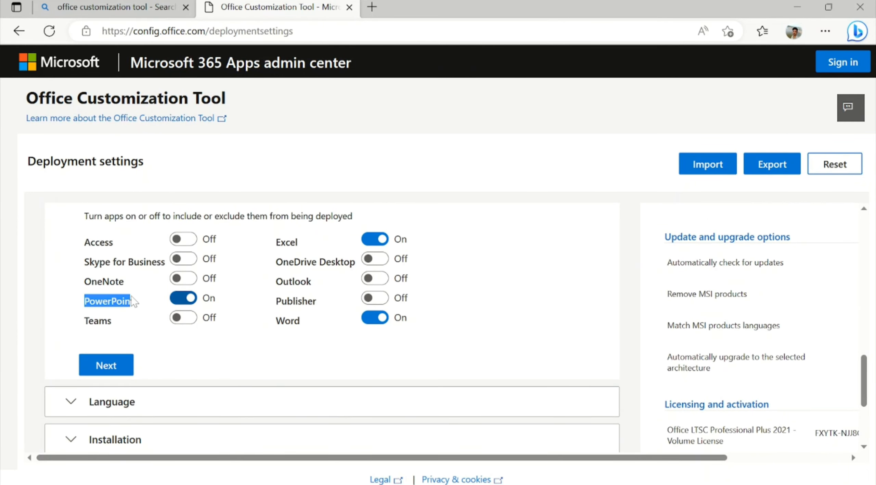
{"action": "left_click_drag", "start_coordinate": [281, 242], "coordinate": [327, 243]}
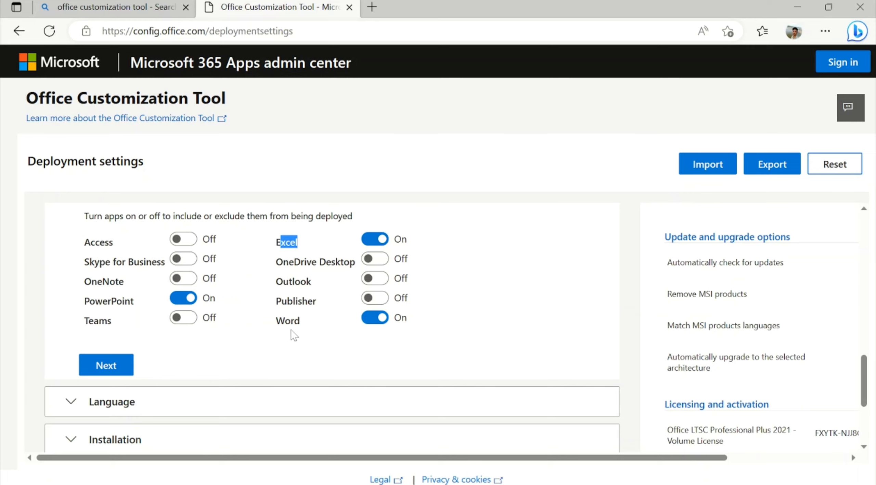
{"action": "left_click_drag", "start_coordinate": [277, 320], "coordinate": [322, 324]}
{"action": "left_click", "coordinate": [303, 347]}
{"action": "scroll", "coordinate": [300, 343], "scroll_direction": "down", "scroll_amount": 1}
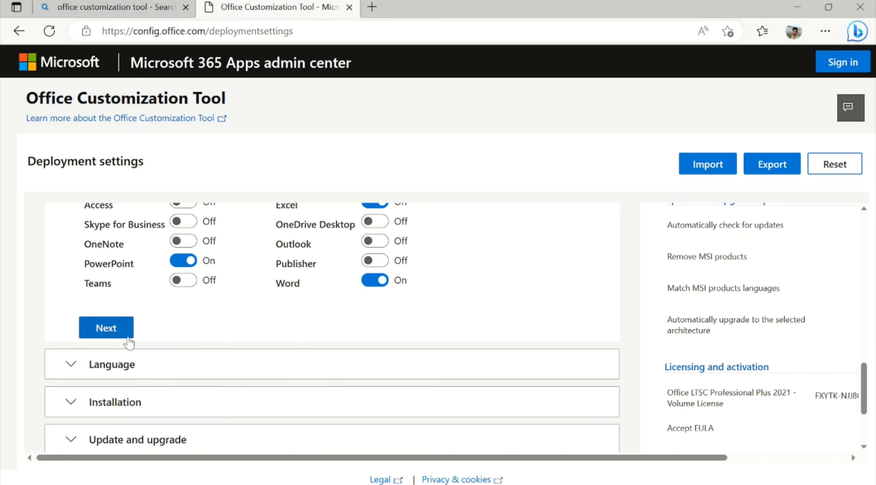
Continue to the language settings, choose English (United Kingdom) as the primary language, and proceed to the installation options
{"action": "left_click", "coordinate": [122, 327]}
{"action": "scroll", "coordinate": [268, 330], "scroll_direction": "down", "scroll_amount": 2}
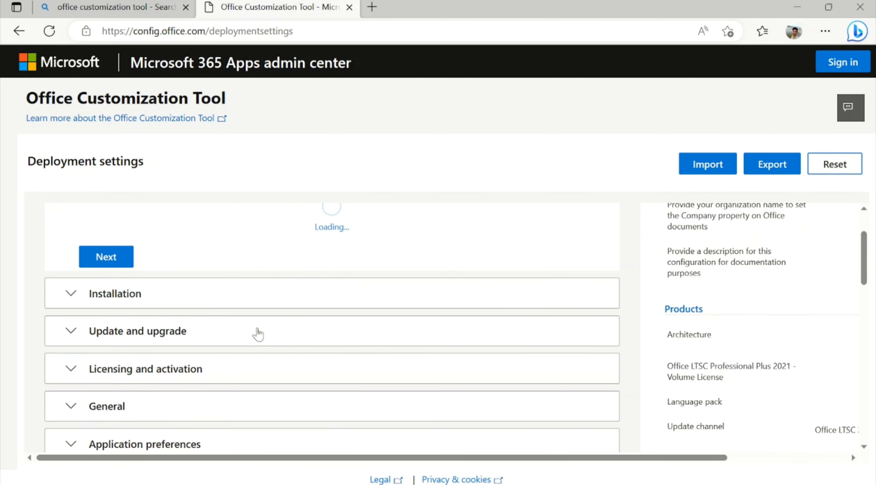
{"action": "scroll", "coordinate": [257, 334], "scroll_direction": "up", "scroll_amount": 1}
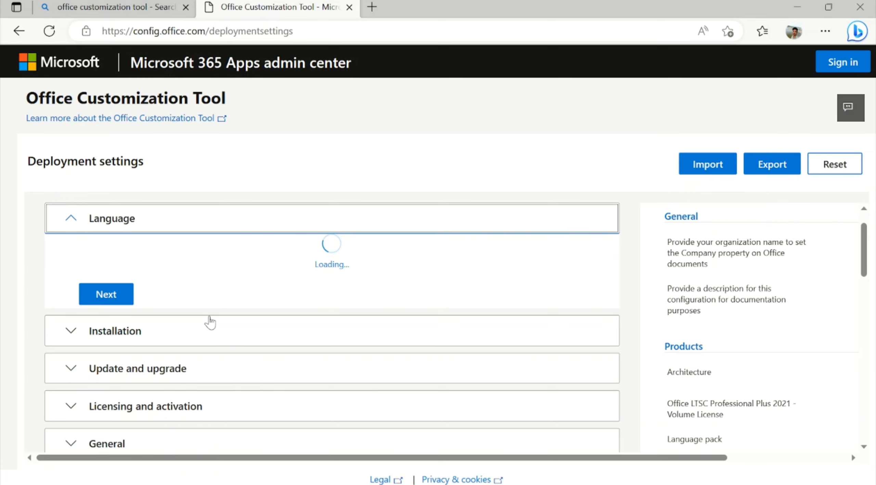
{"action": "scroll", "coordinate": [210, 322], "scroll_direction": "up", "scroll_amount": 1}
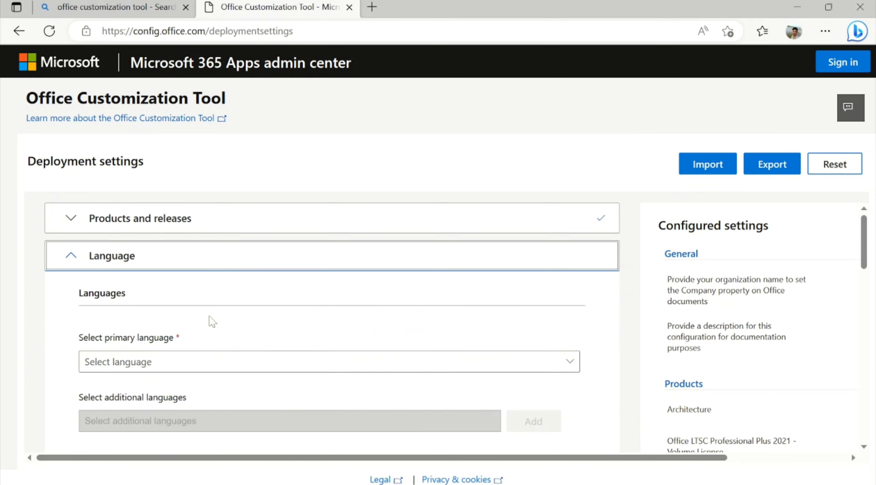
{"action": "scroll", "coordinate": [209, 316], "scroll_direction": "down", "scroll_amount": 1}
{"action": "left_click", "coordinate": [208, 320]}
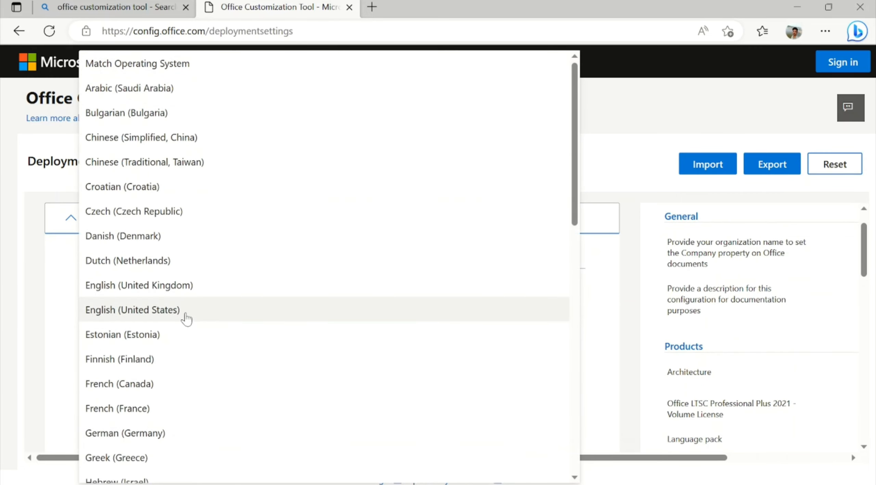
{"action": "left_click", "coordinate": [174, 296]}
{"action": "scroll", "coordinate": [172, 298], "scroll_direction": "down", "scroll_amount": 4}
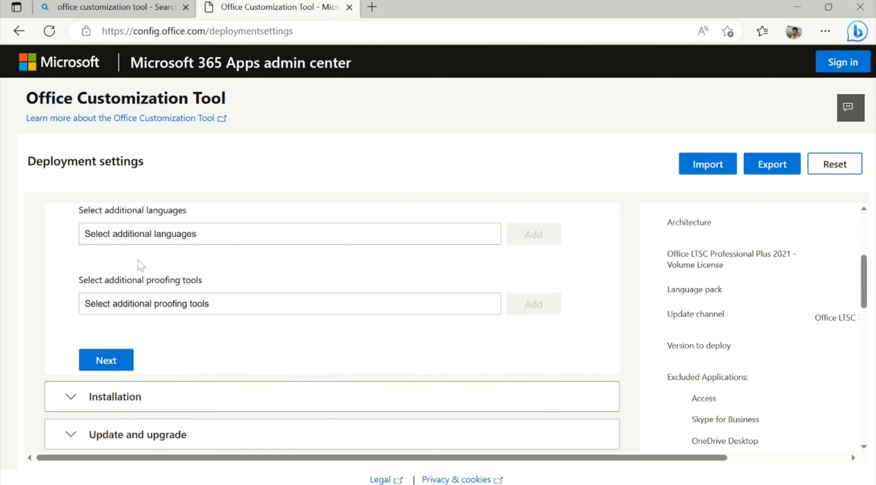
{"action": "left_click", "coordinate": [105, 360]}
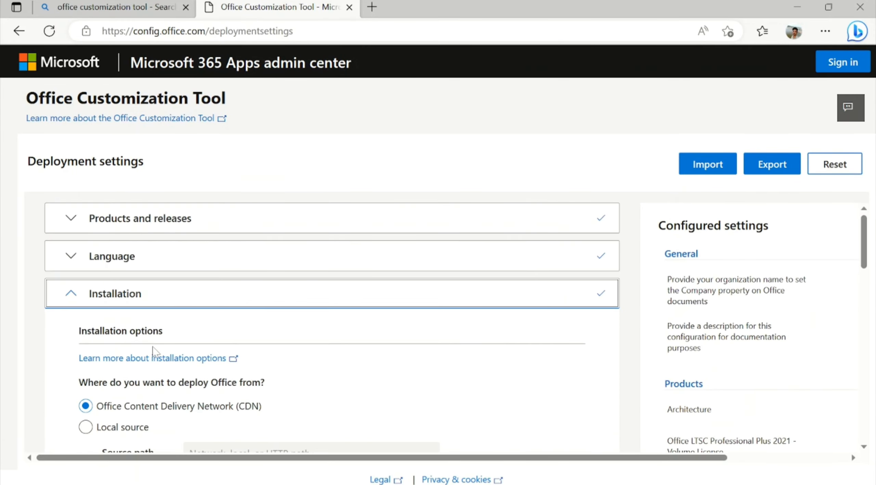
Keep the default installation options with the Office Content Delivery Network as source and proceed to the update and upgrade options
{"action": "left_click", "coordinate": [153, 351]}
{"action": "scroll", "coordinate": [150, 355], "scroll_direction": "down", "scroll_amount": 3}
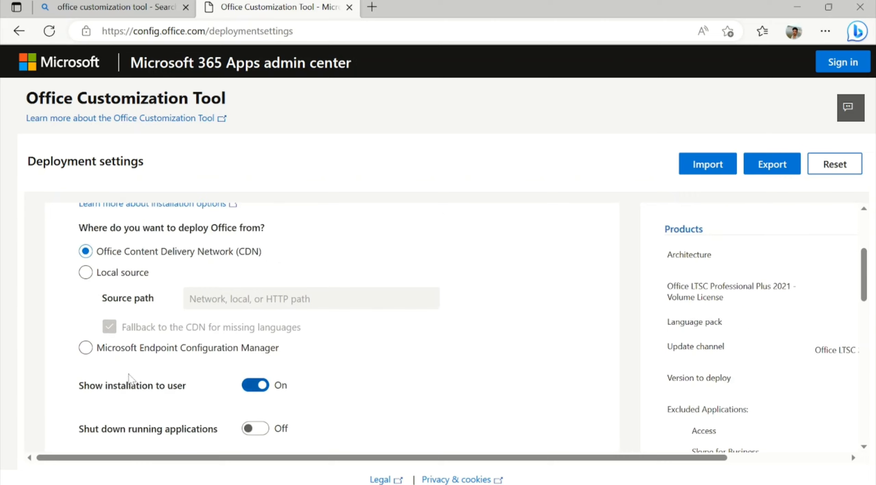
{"action": "scroll", "coordinate": [128, 377], "scroll_direction": "down", "scroll_amount": 1}
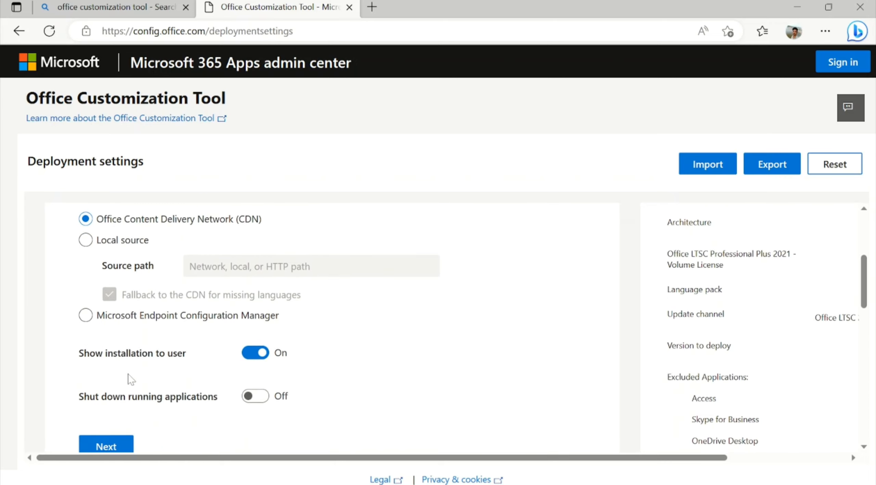
{"action": "left_click", "coordinate": [99, 448]}
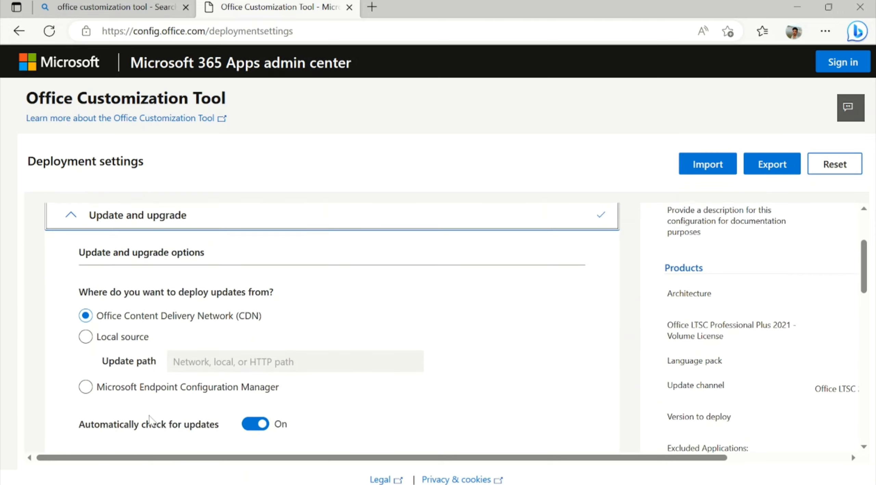
Disable uninstalling MSI versions of Office, including Visio and Project, and proceed to the licensing and activation settings
{"action": "scroll", "coordinate": [150, 421], "scroll_direction": "down", "scroll_amount": 6}
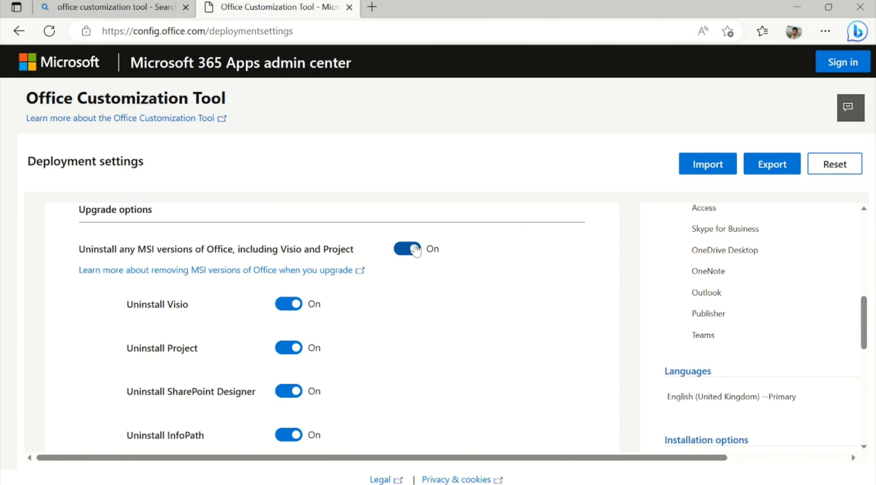
{"action": "left_click", "coordinate": [407, 249]}
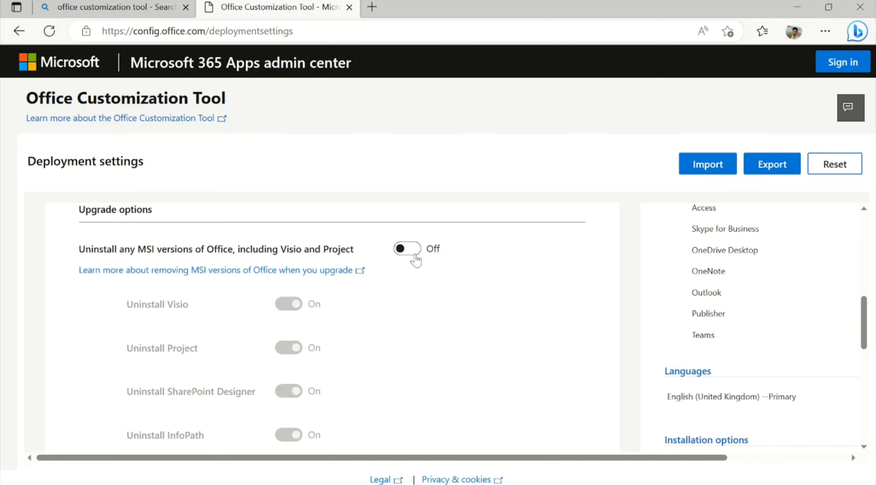
{"action": "scroll", "coordinate": [413, 270], "scroll_direction": "down", "scroll_amount": 3}
{"action": "scroll", "coordinate": [415, 272], "scroll_direction": "down", "scroll_amount": 3}
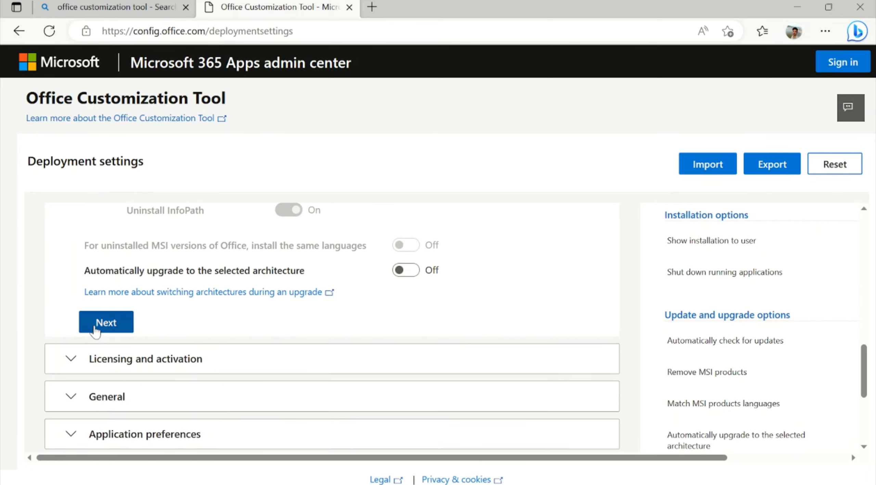
{"action": "left_click", "coordinate": [96, 326]}
Keep the KMS product key and user-based activation for Office LTSC Professional Plus 2021, and proceed to the general settings
{"action": "scroll", "coordinate": [103, 329], "scroll_direction": "down", "scroll_amount": 1}
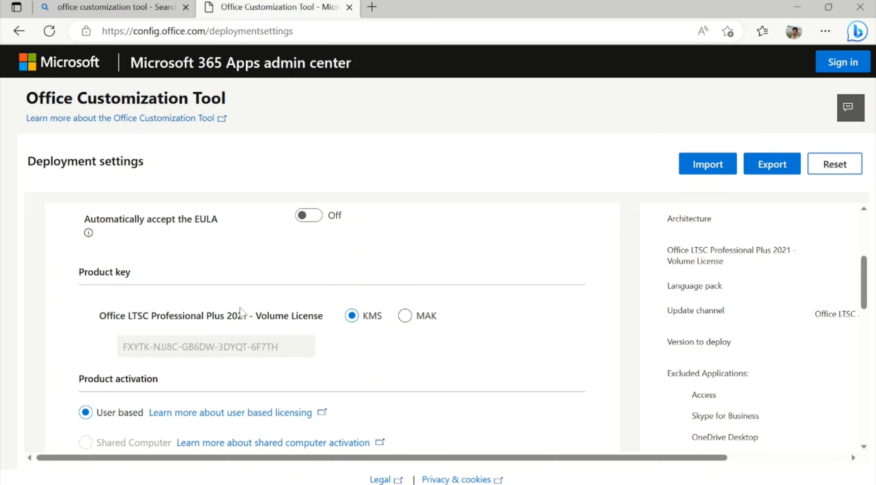
{"action": "left_click", "coordinate": [405, 318]}
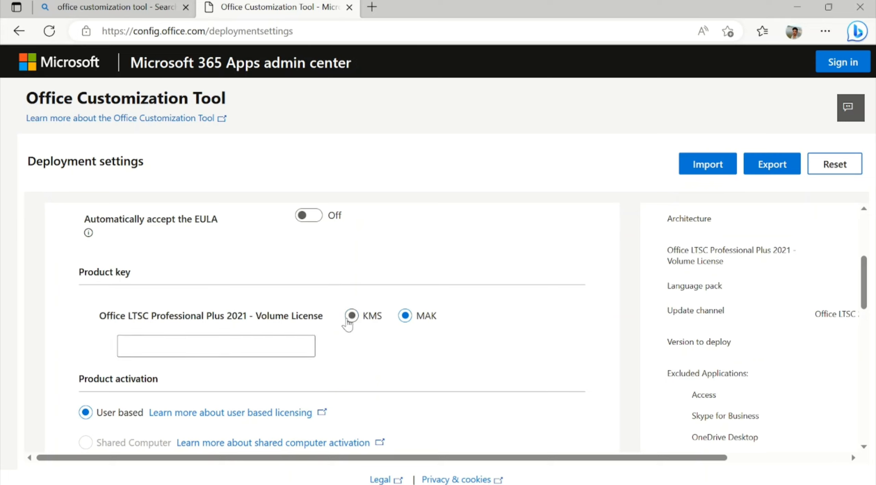
{"action": "left_click", "coordinate": [346, 316]}
{"action": "scroll", "coordinate": [345, 316], "scroll_direction": "down", "scroll_amount": 1}
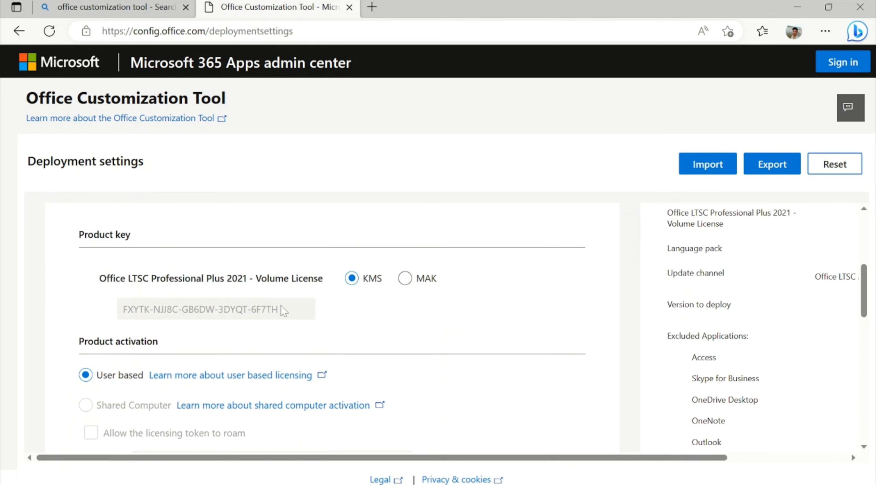
{"action": "left_click_drag", "start_coordinate": [281, 305], "coordinate": [97, 307]}
{"action": "left_click", "coordinate": [344, 308]}
{"action": "scroll", "coordinate": [344, 307], "scroll_direction": "down", "scroll_amount": 4}
{"action": "scroll", "coordinate": [343, 308], "scroll_direction": "down", "scroll_amount": 2}
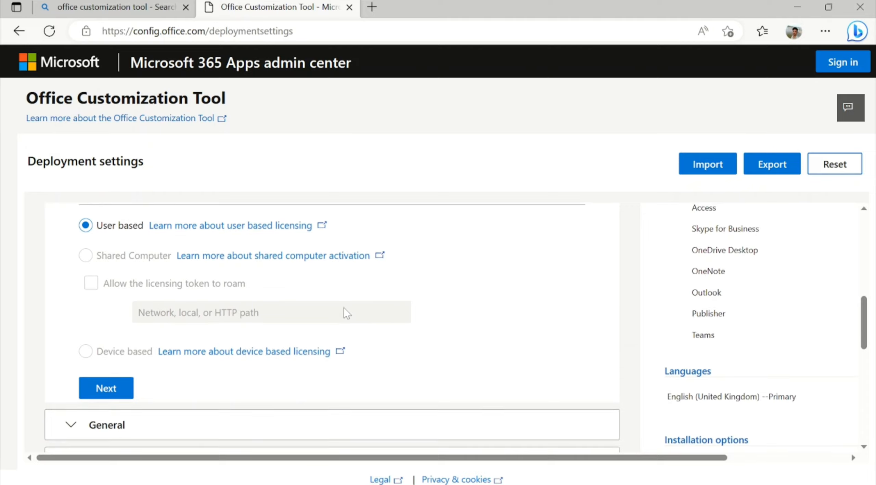
{"action": "left_click", "coordinate": [111, 390]}
Leave the organization name and configuration description blank and proceed to the application preferences
{"action": "scroll", "coordinate": [236, 331], "scroll_direction": "down", "scroll_amount": 3}
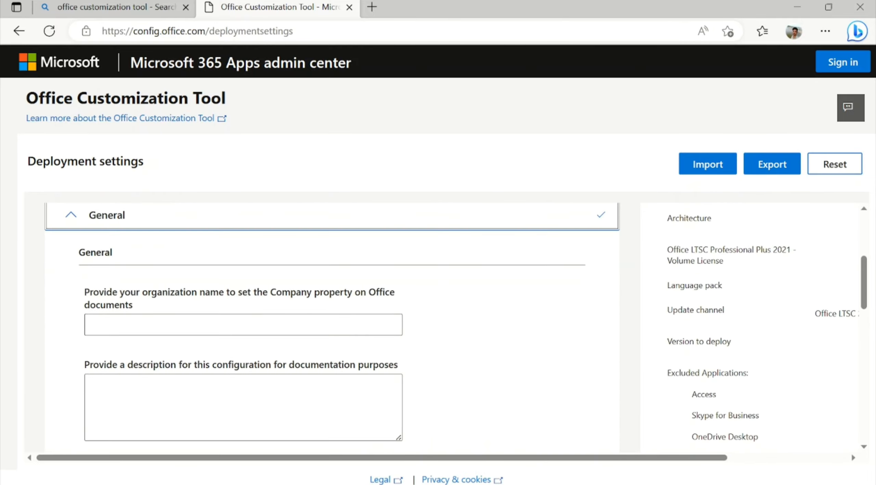
{"action": "scroll", "coordinate": [235, 331], "scroll_direction": "down", "scroll_amount": 3}
{"action": "left_click", "coordinate": [117, 365]}
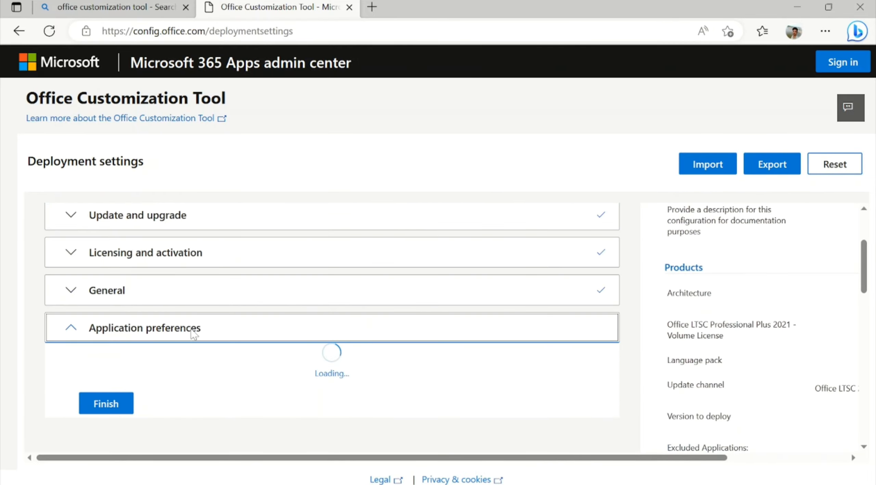
Leave all application preferences at their defaults and finish the deployment settings
{"action": "scroll", "coordinate": [148, 322], "scroll_direction": "down", "scroll_amount": 3}
{"action": "scroll", "coordinate": [129, 324], "scroll_direction": "down", "scroll_amount": 10}
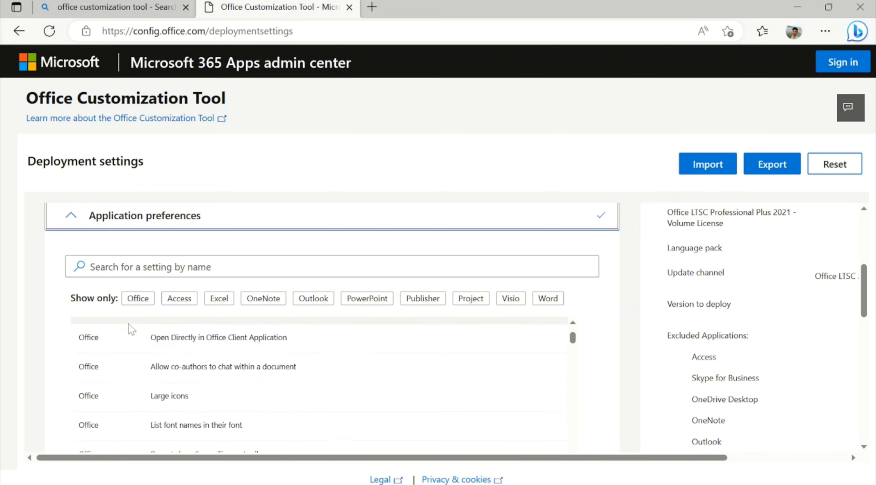
{"action": "scroll", "coordinate": [131, 330], "scroll_direction": "down", "scroll_amount": 10}
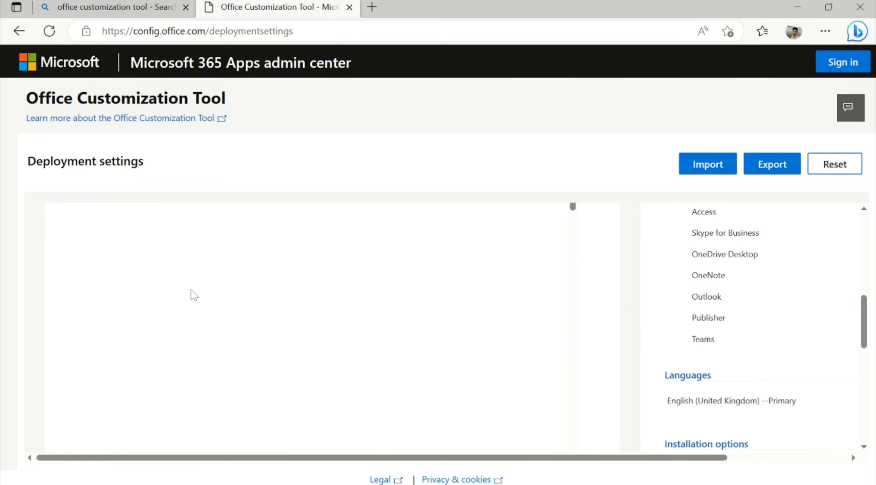
{"action": "scroll", "coordinate": [132, 250], "scroll_direction": "down", "scroll_amount": 5}
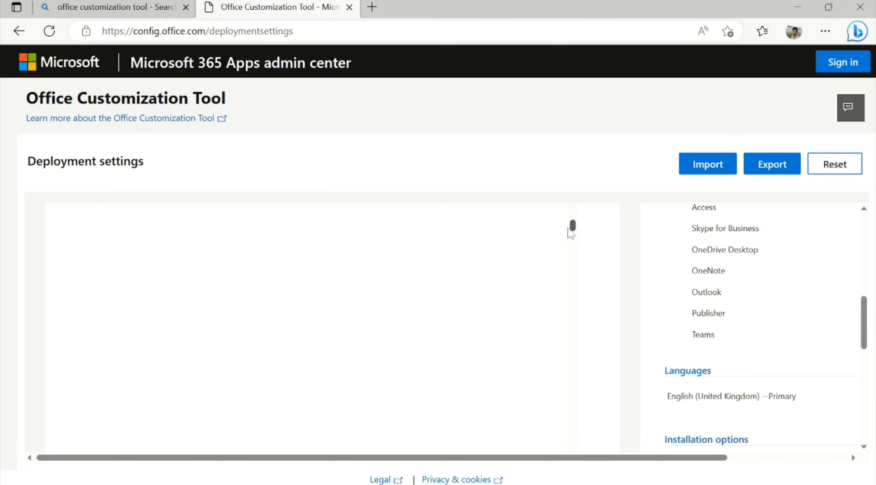
{"action": "left_click_drag", "start_coordinate": [570, 227], "coordinate": [571, 231]}
{"action": "scroll", "coordinate": [359, 301], "scroll_direction": "down", "scroll_amount": 5}
{"action": "scroll", "coordinate": [47, 221], "scroll_direction": "down", "scroll_amount": 10}
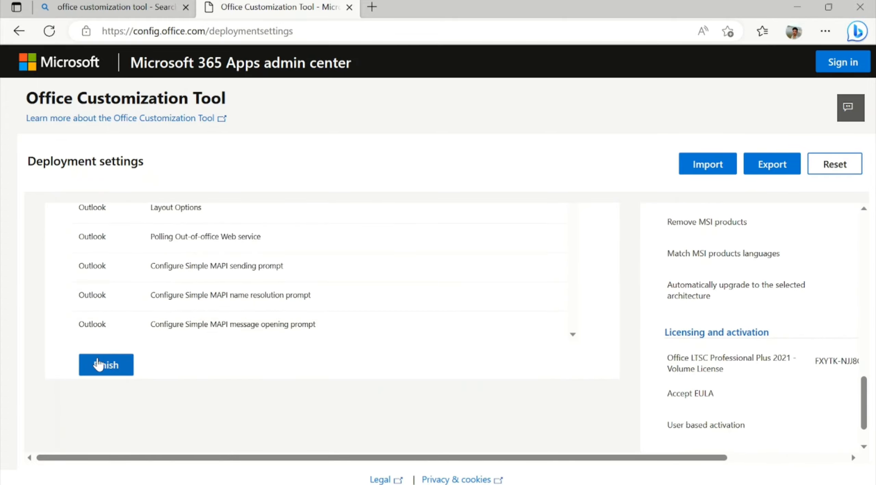
{"action": "left_click", "coordinate": [99, 365]}
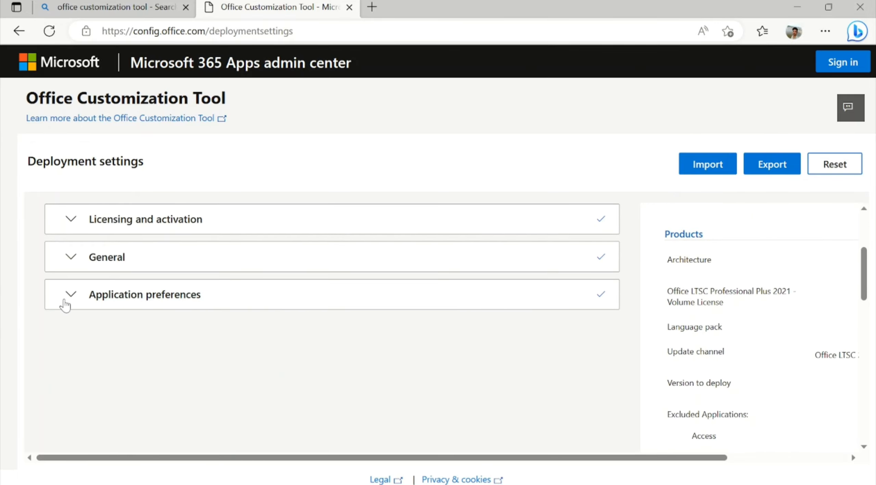
{"action": "left_click", "coordinate": [70, 298]}
{"action": "left_click", "coordinate": [72, 297]}
Start exporting the deployment configuration and choose Keep Current Settings as the default file format
{"action": "scroll", "coordinate": [72, 297], "scroll_direction": "down", "scroll_amount": 3}
{"action": "scroll", "coordinate": [72, 297], "scroll_direction": "down", "scroll_amount": 5}
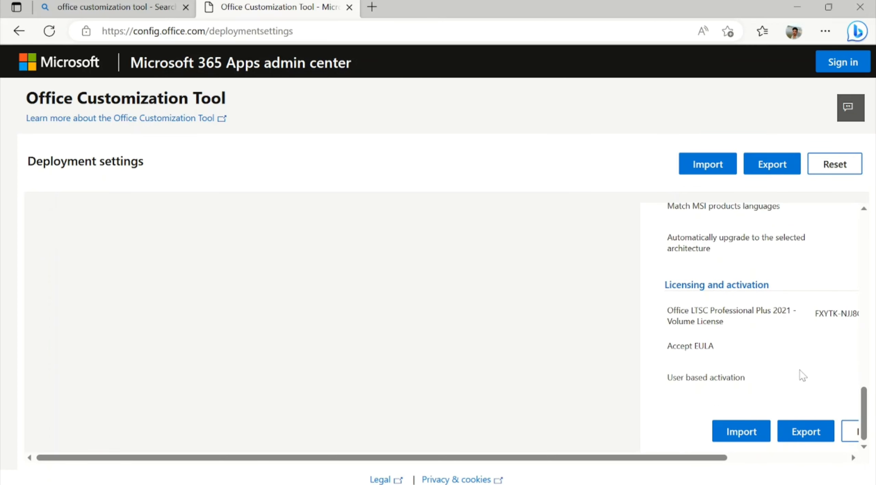
{"action": "left_click", "coordinate": [773, 171]}
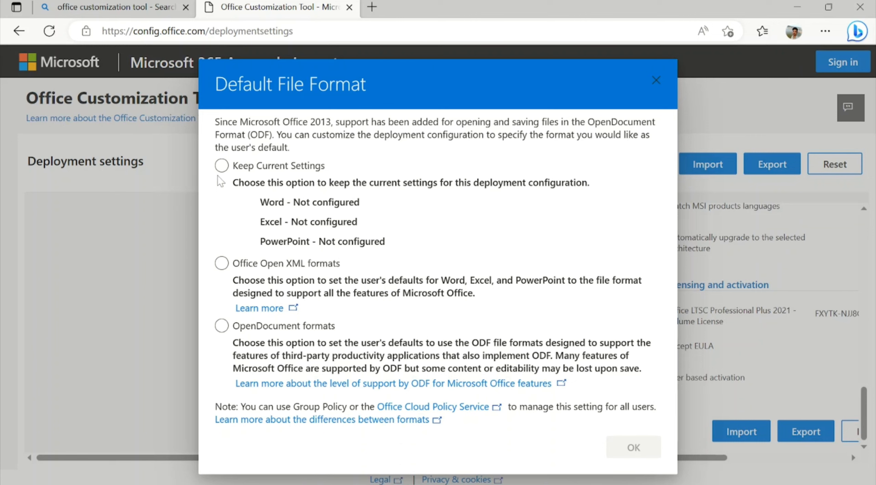
{"action": "left_click", "coordinate": [221, 167]}
{"action": "left_click_drag", "start_coordinate": [215, 122], "coordinate": [655, 137]}
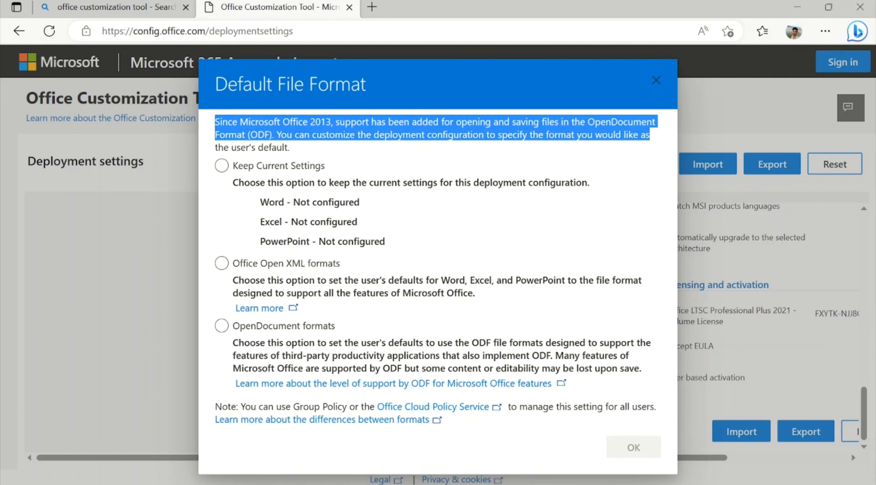
{"action": "left_click_drag", "start_coordinate": [215, 147], "coordinate": [282, 147]}
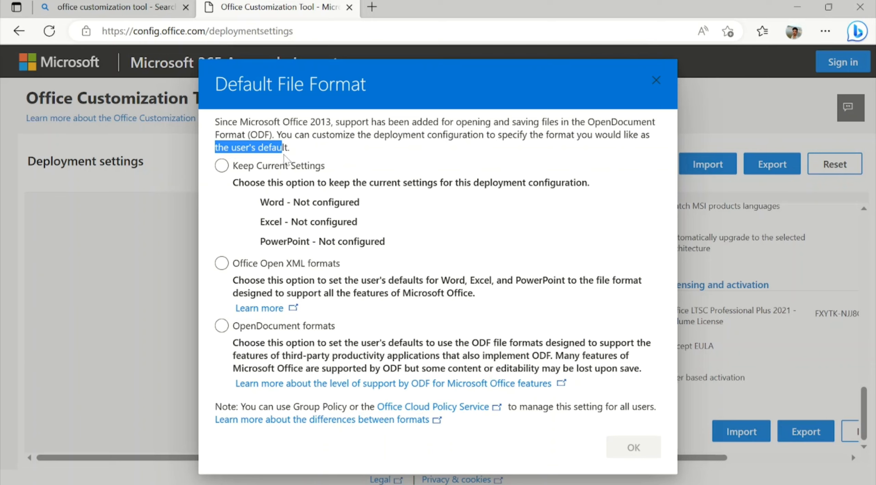
{"action": "left_click", "coordinate": [222, 167]}
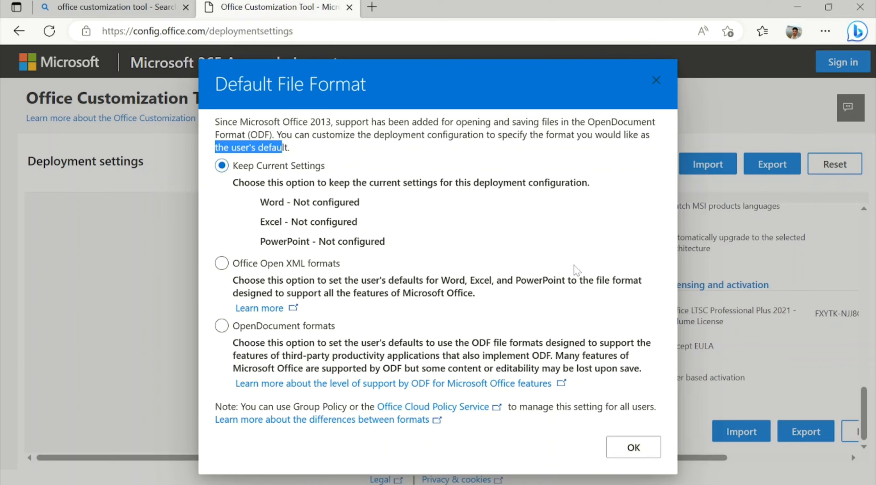
{"action": "left_click", "coordinate": [637, 446]}
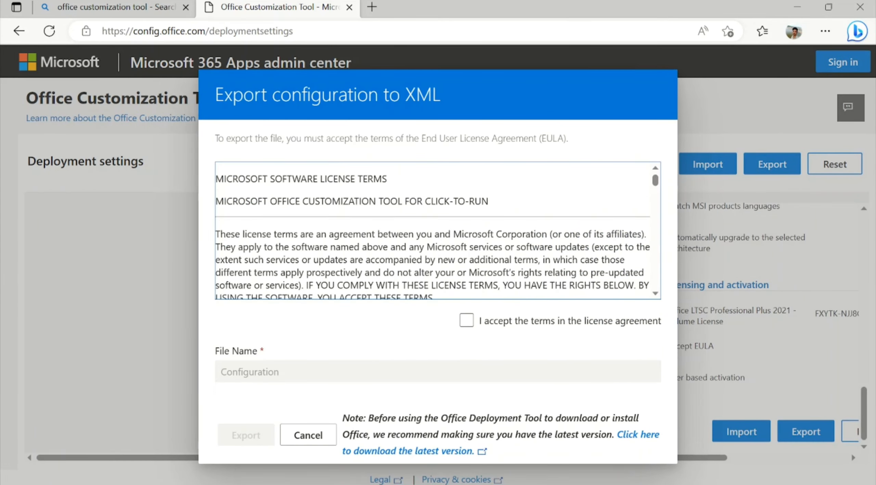
Accept the license agreement, export the XML under the file name Configuration, and keep the downloaded file
{"action": "scroll", "coordinate": [437, 231], "scroll_direction": "down", "scroll_amount": 1}
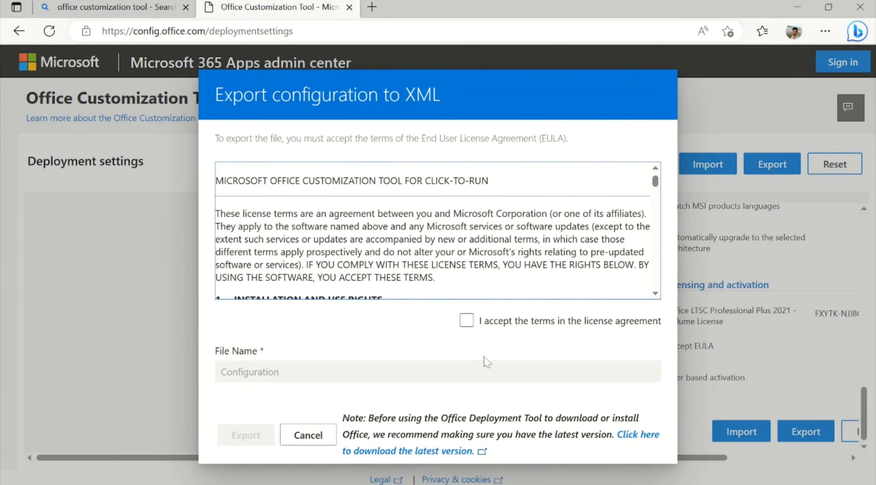
{"action": "left_click", "coordinate": [467, 323]}
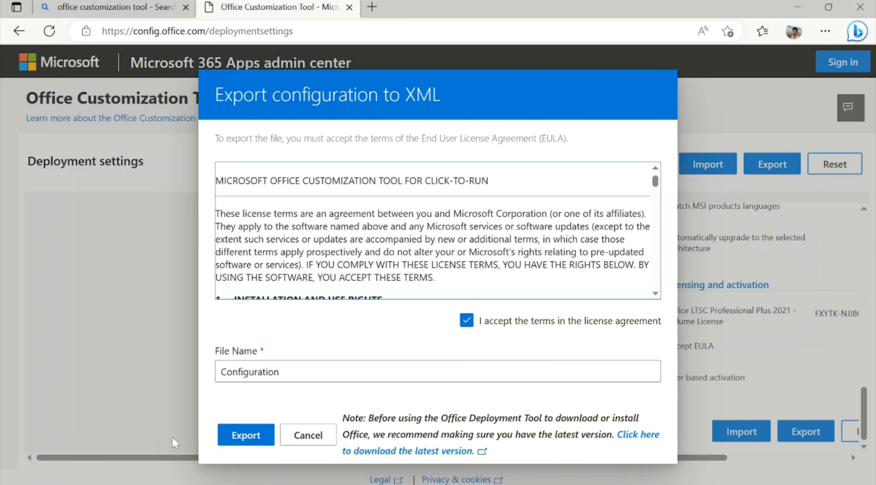
{"action": "left_click", "coordinate": [249, 442]}
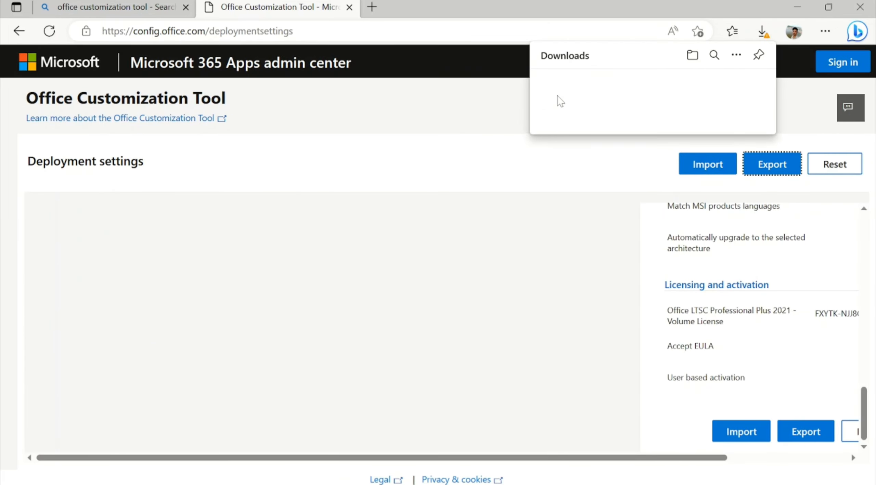
{"action": "left_click", "coordinate": [588, 117]}
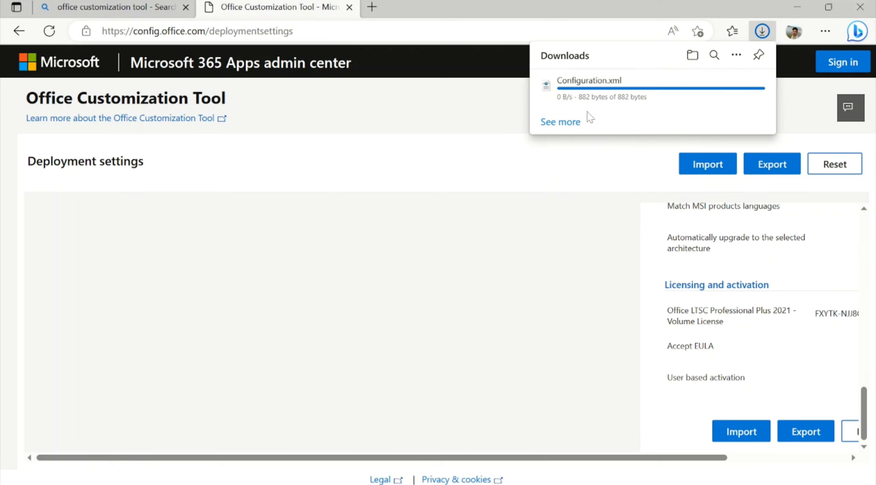
Search the web for "office deployment tool" in a new browser tab
{"action": "left_click", "coordinate": [372, 7]}
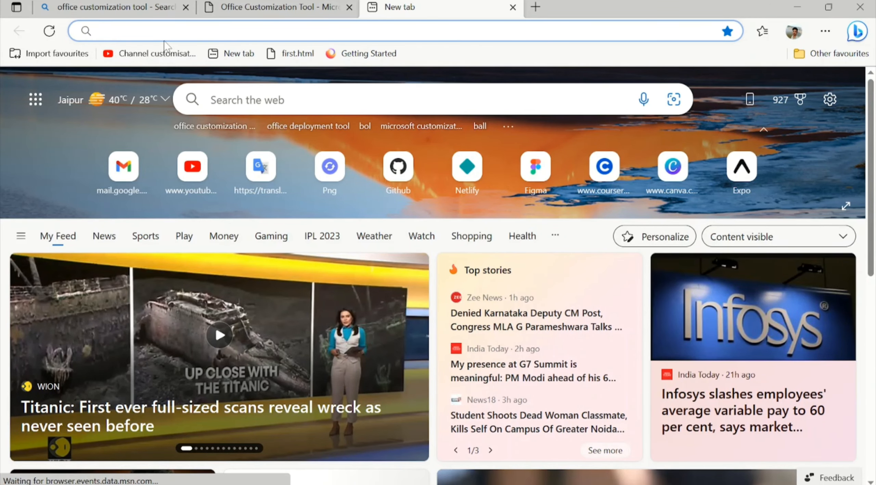
{"action": "type", "text": "of"}
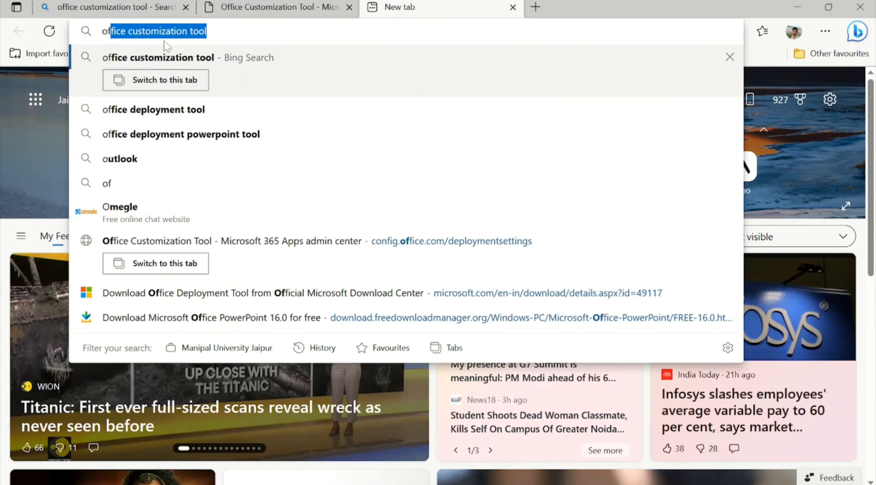
{"action": "type", "text": "f"}
{"action": "type", "text": "ice"}
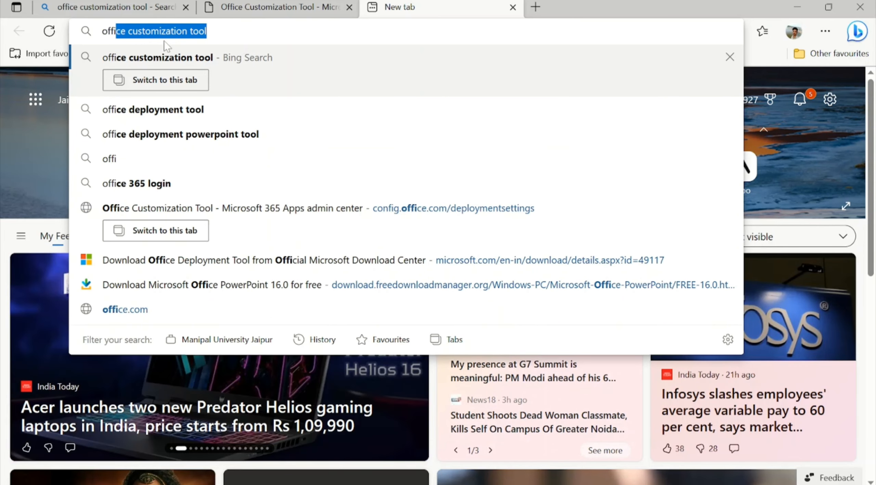
{"action": "type", "text": "de"}
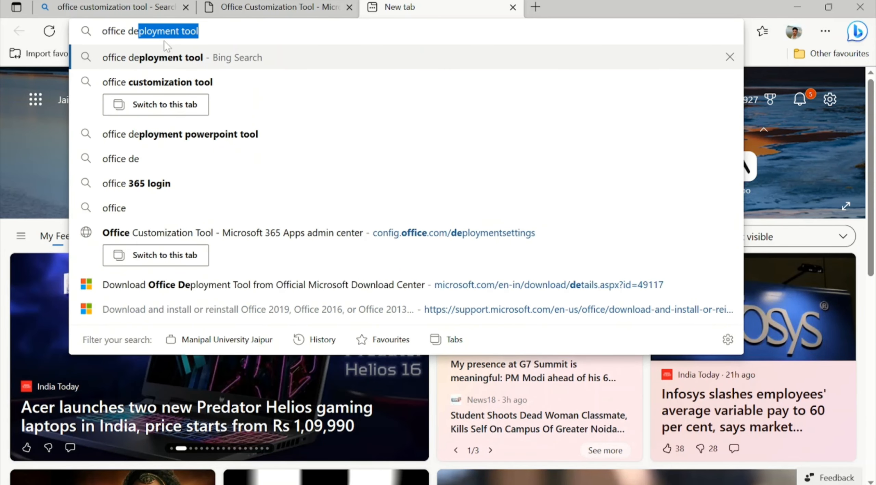
{"action": "key", "text": "Return"}
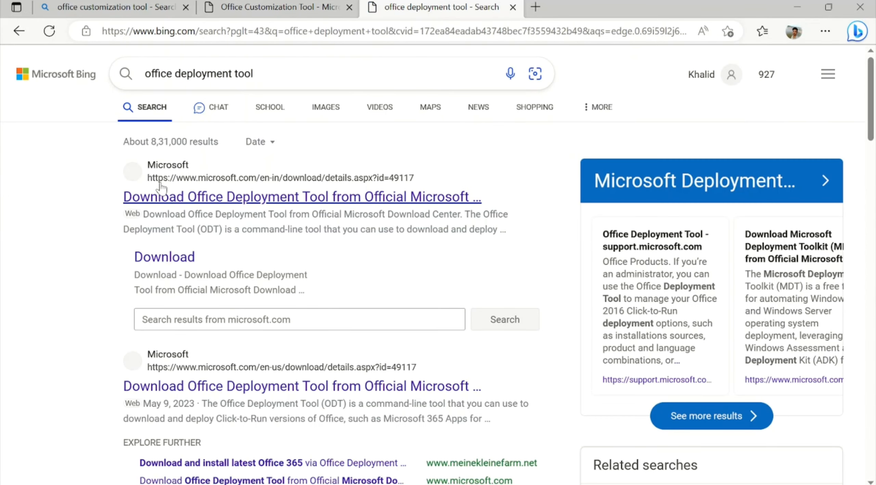
Open Microsoft's official Download Center page for the Office Deployment Tool and download the tool
{"action": "left_click", "coordinate": [324, 197]}
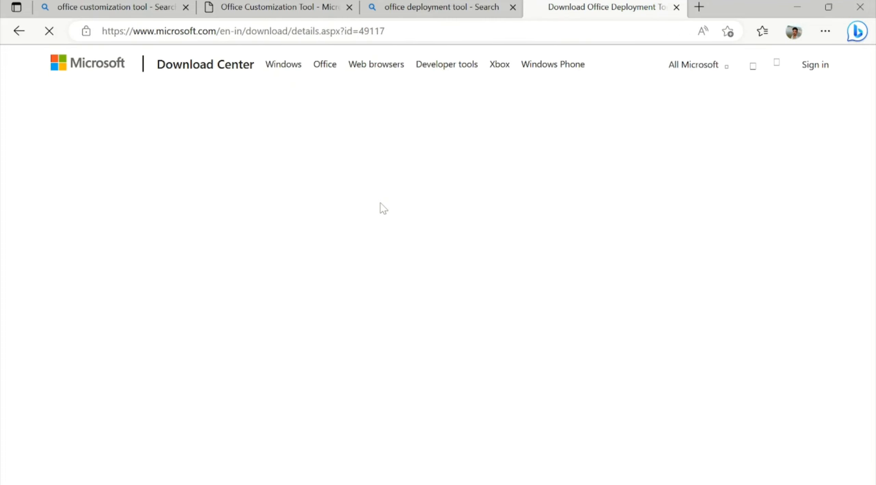
{"action": "scroll", "coordinate": [381, 205], "scroll_direction": "down", "scroll_amount": 6}
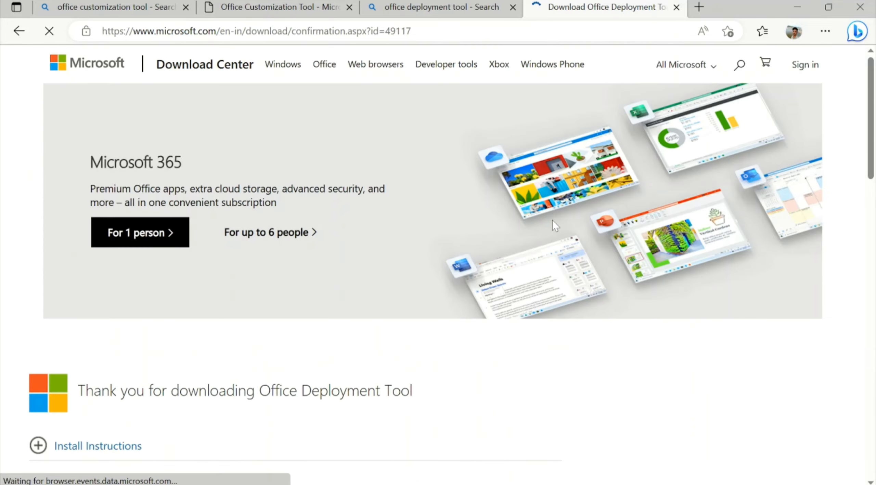
{"action": "scroll", "coordinate": [178, 330], "scroll_direction": "down", "scroll_amount": 5}
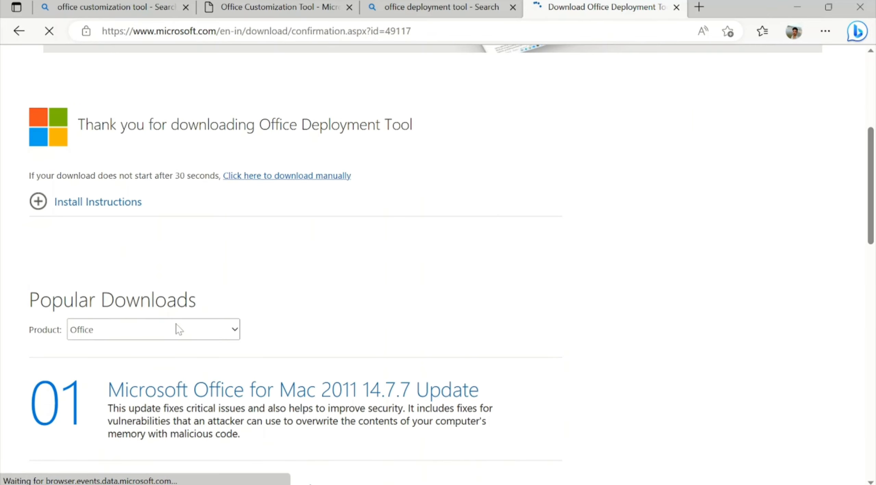
{"action": "scroll", "coordinate": [178, 329], "scroll_direction": "up", "scroll_amount": 4}
{"action": "scroll", "coordinate": [178, 329], "scroll_direction": "up", "scroll_amount": 3}
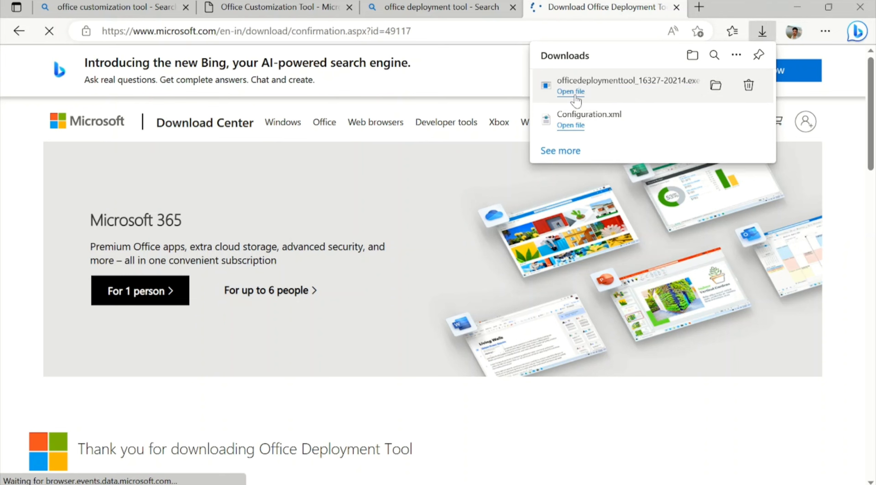
Minimize the browser, check the Downloads folder in File Explorer, and open the office folder inside Documents
{"action": "left_click", "coordinate": [793, 4]}
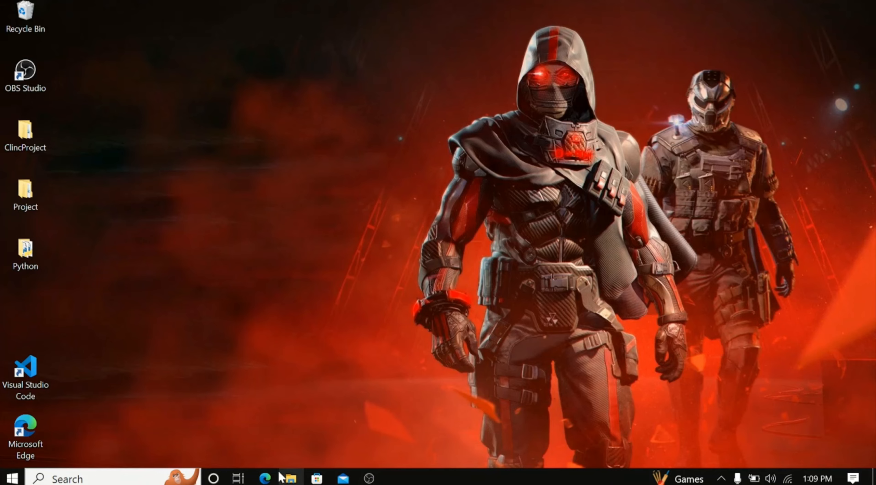
{"action": "key", "text": "super+e"}
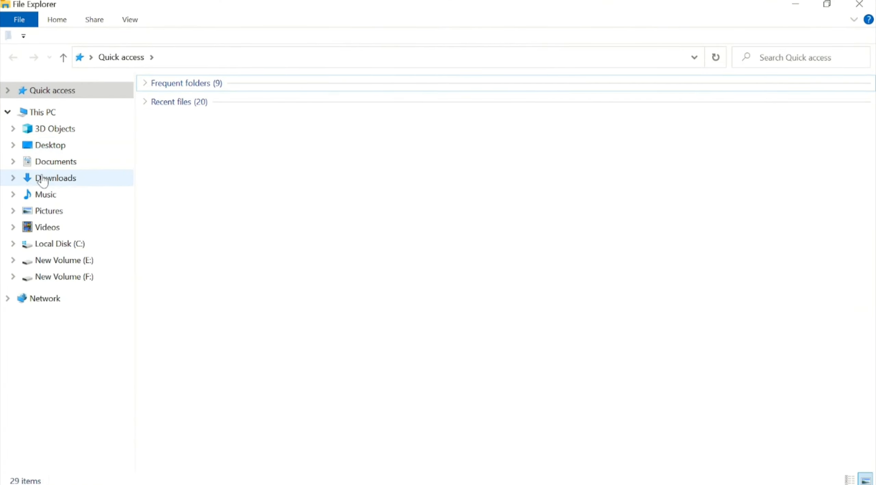
{"action": "left_click", "coordinate": [64, 178]}
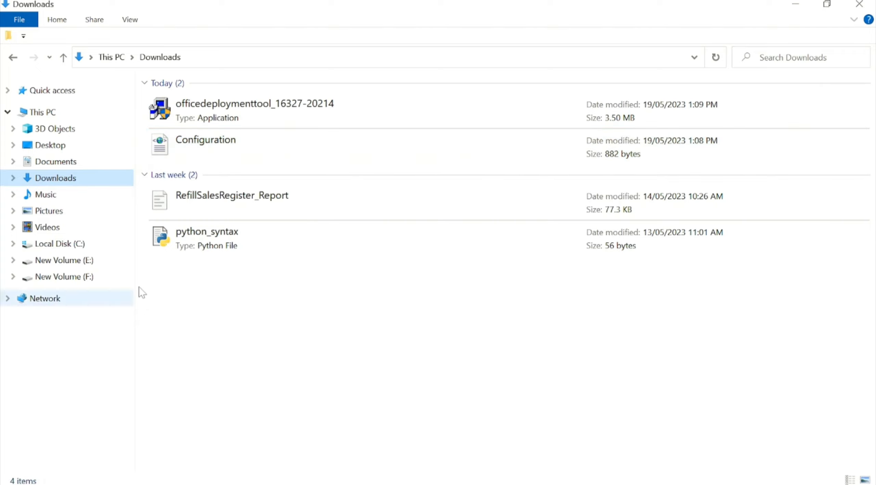
{"action": "left_click", "coordinate": [99, 160]}
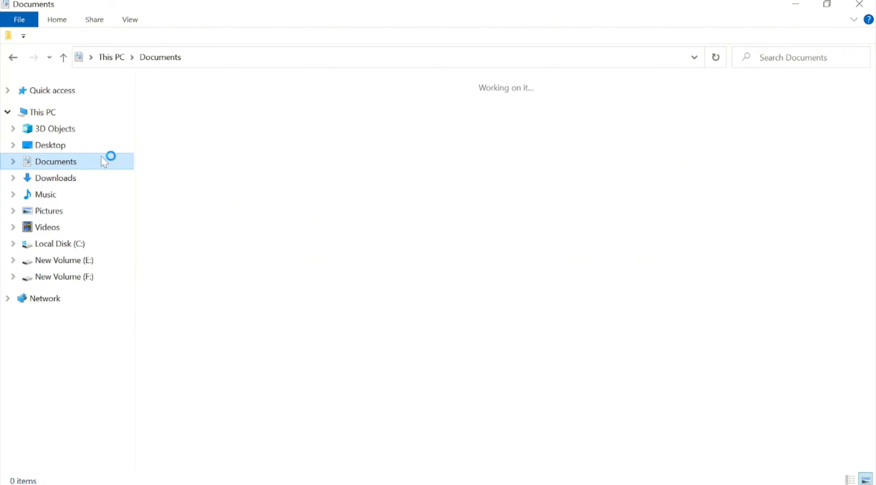
{"action": "double_click", "coordinate": [385, 82]}
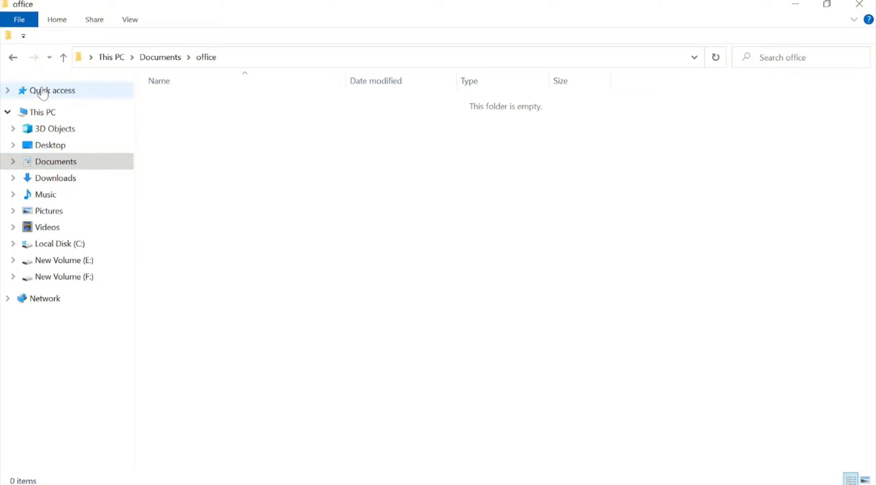
{"action": "left_click", "coordinate": [13, 57]}
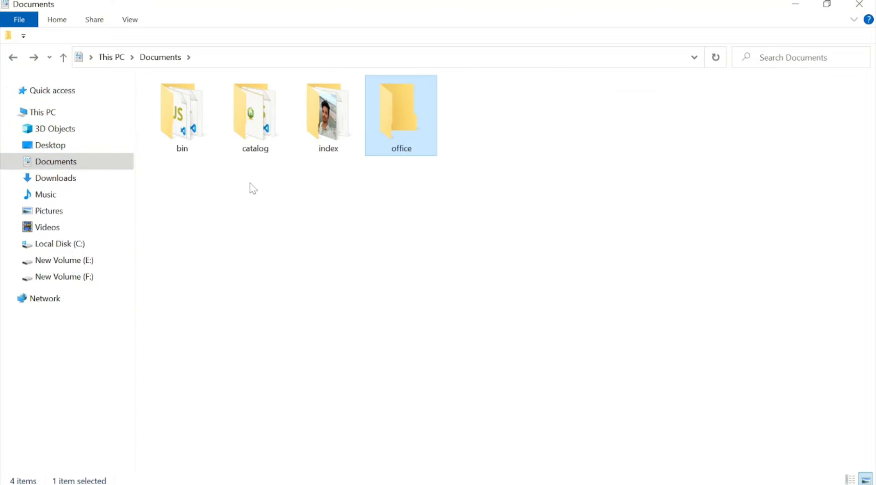
{"action": "left_click", "coordinate": [63, 115]}
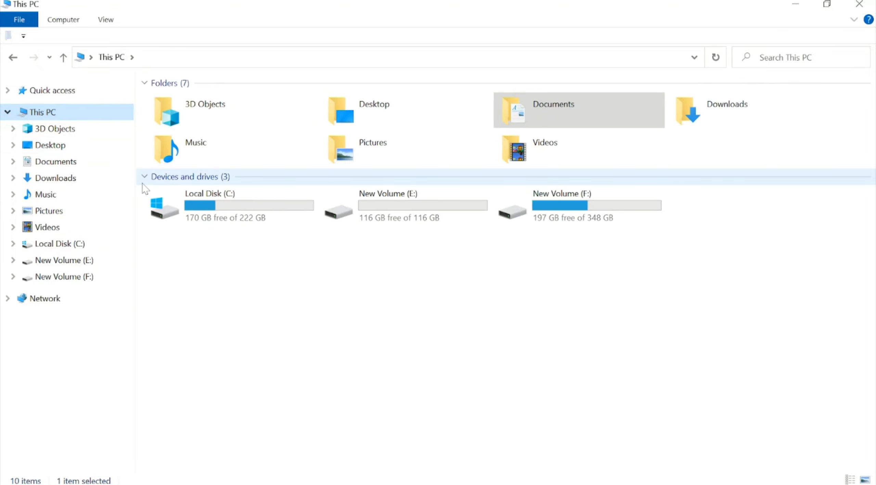
{"action": "left_click", "coordinate": [60, 178]}
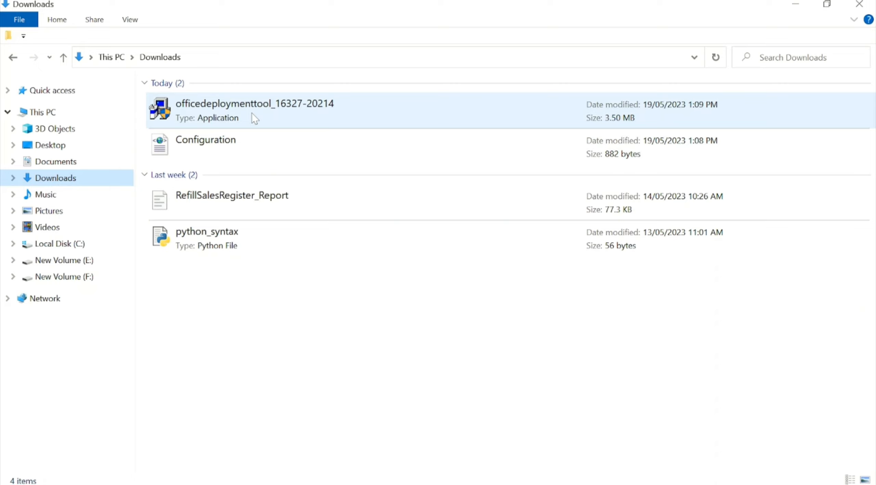
{"action": "left_click", "coordinate": [252, 114]}
{"action": "double_click", "coordinate": [253, 113]}
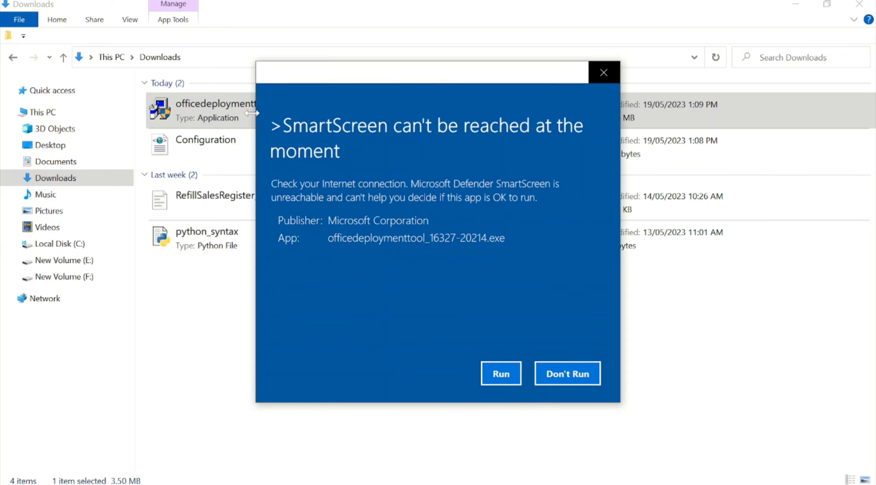
{"action": "left_click", "coordinate": [487, 373]}
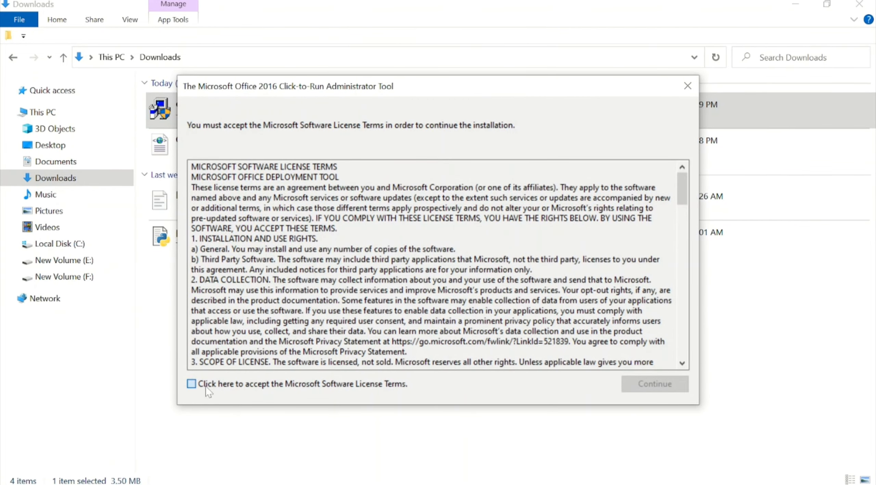
{"action": "left_click", "coordinate": [191, 383]}
{"action": "left_click", "coordinate": [654, 383]}
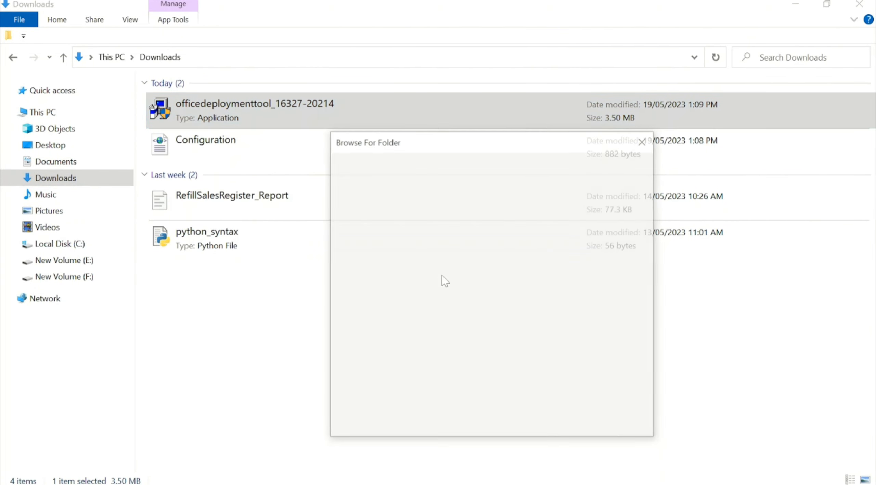
Extract the deployment tool's files into the office folder inside Documents, and open that folder
{"action": "left_click", "coordinate": [345, 226]}
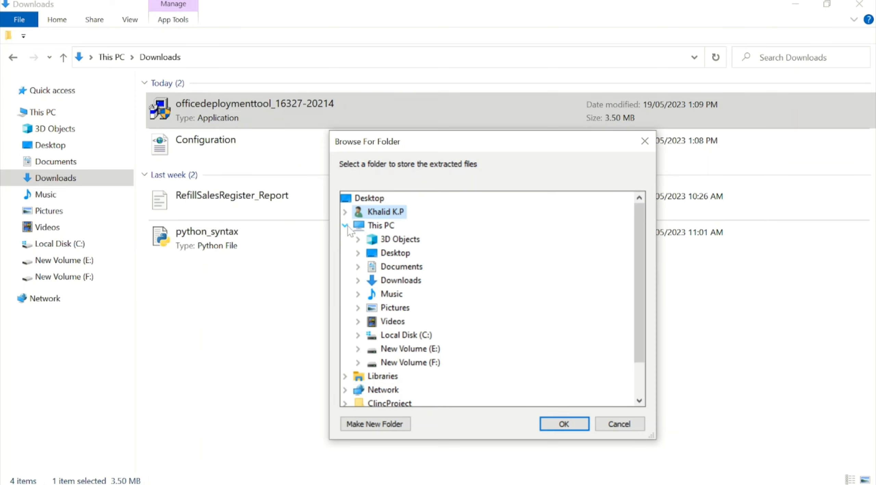
{"action": "left_click", "coordinate": [358, 267]}
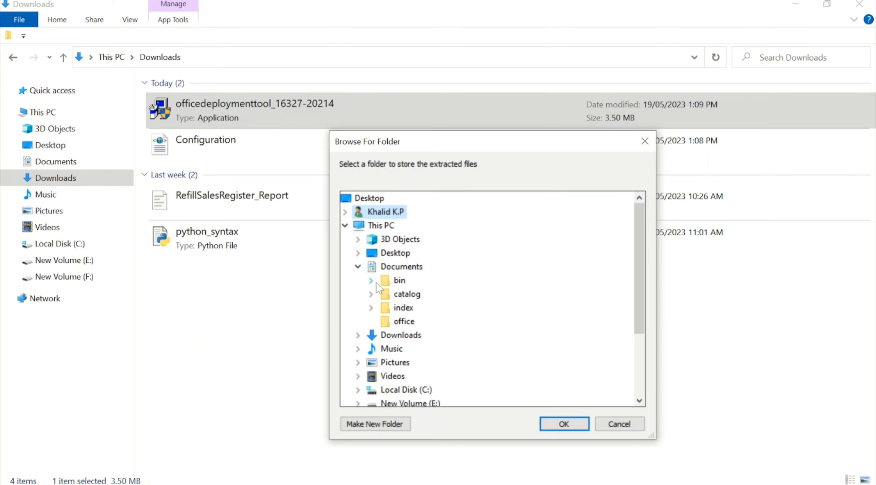
{"action": "left_click", "coordinate": [403, 321]}
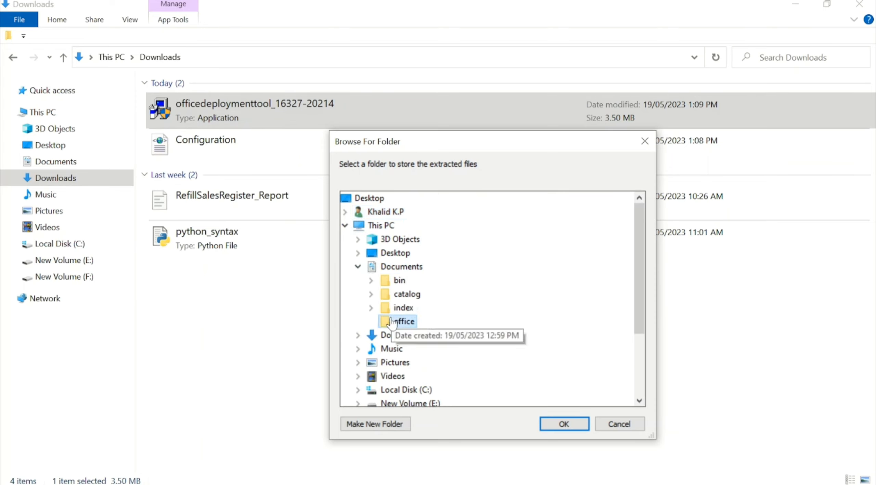
{"action": "left_click", "coordinate": [561, 423]}
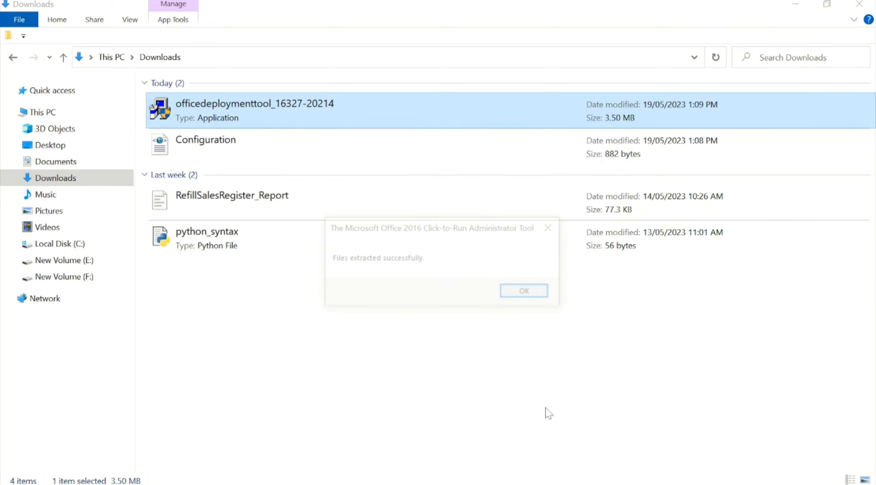
{"action": "left_click", "coordinate": [526, 298]}
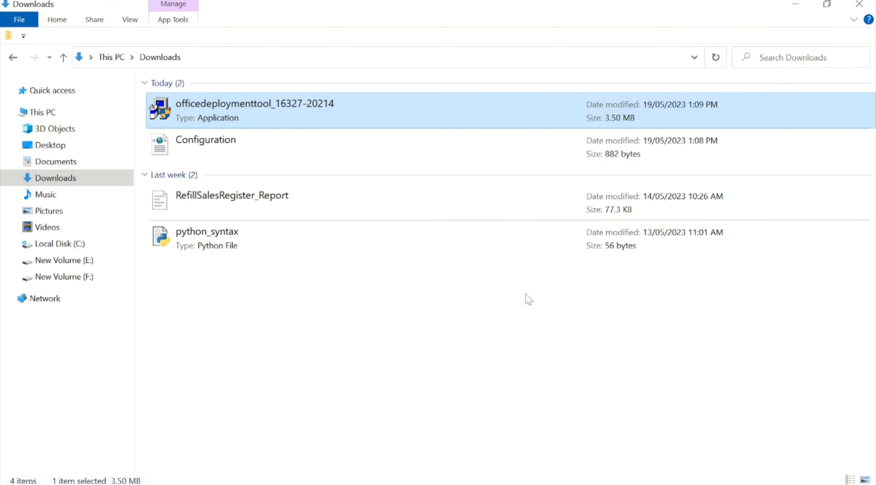
{"action": "left_click", "coordinate": [43, 163]}
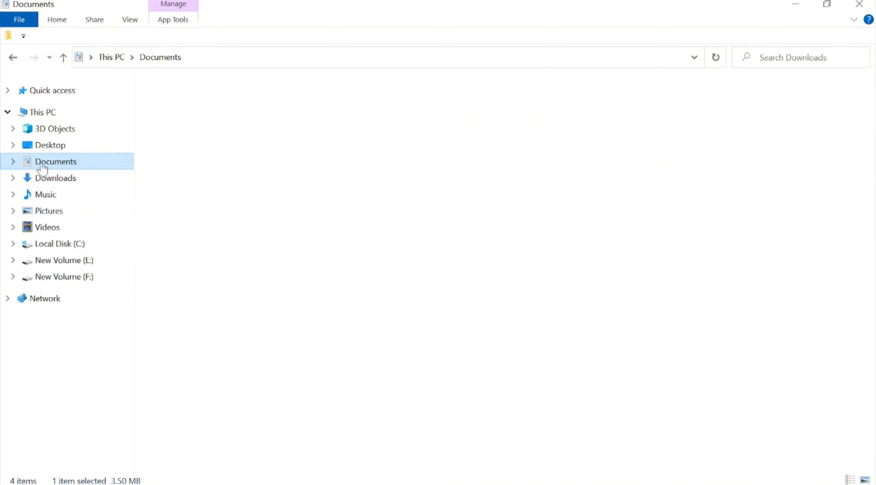
{"action": "double_click", "coordinate": [401, 115]}
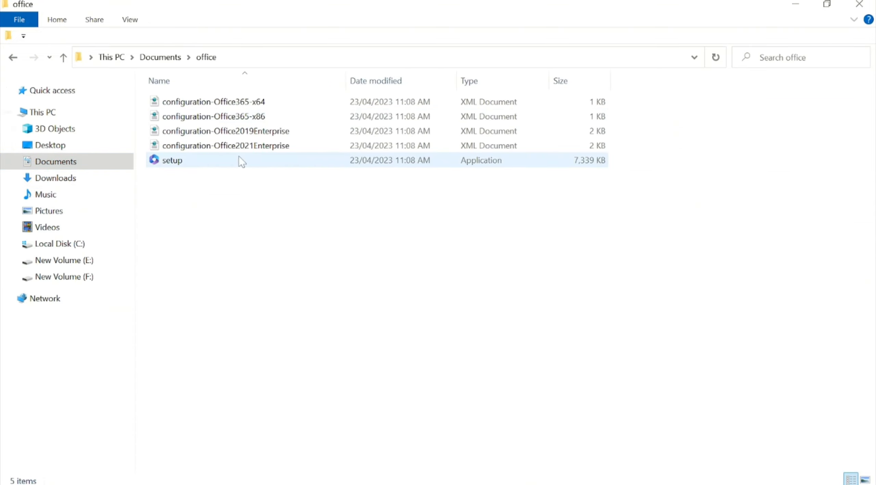
Try to run the extracted setup application as administrator, and close its console window
{"action": "left_click", "coordinate": [238, 156]}
{"action": "right_click", "coordinate": [238, 156]}
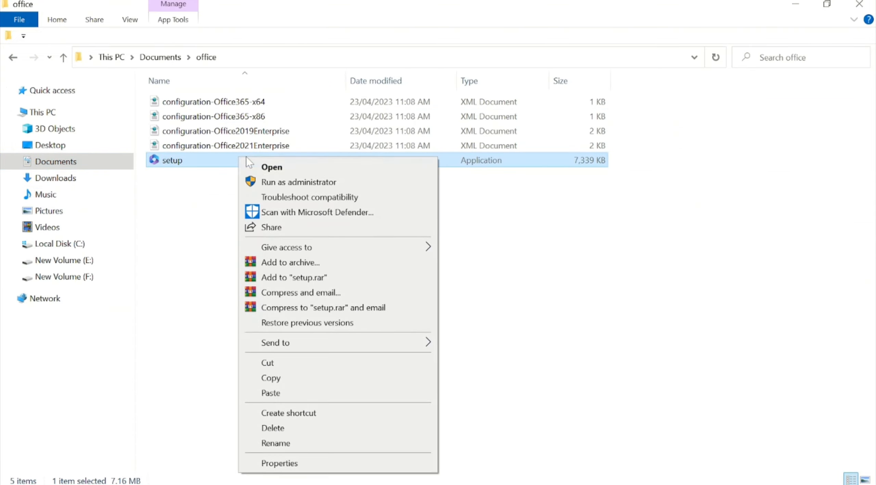
{"action": "left_click", "coordinate": [272, 183]}
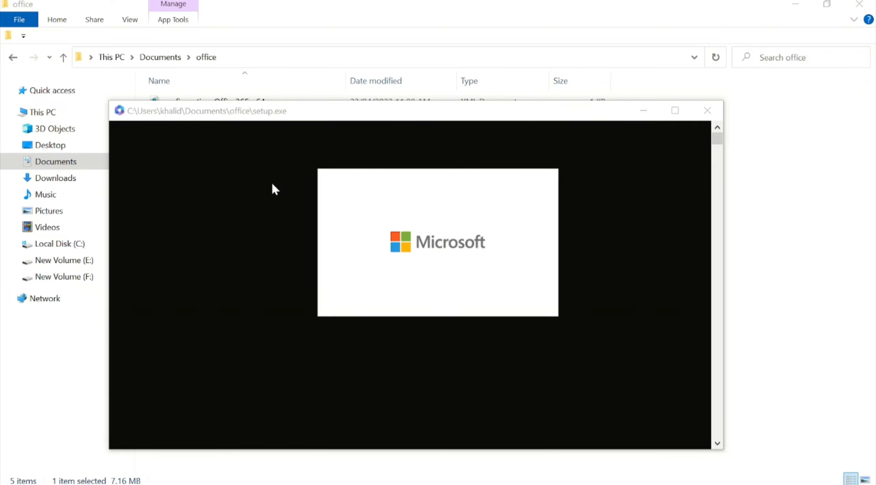
{"action": "left_click", "coordinate": [551, 320]}
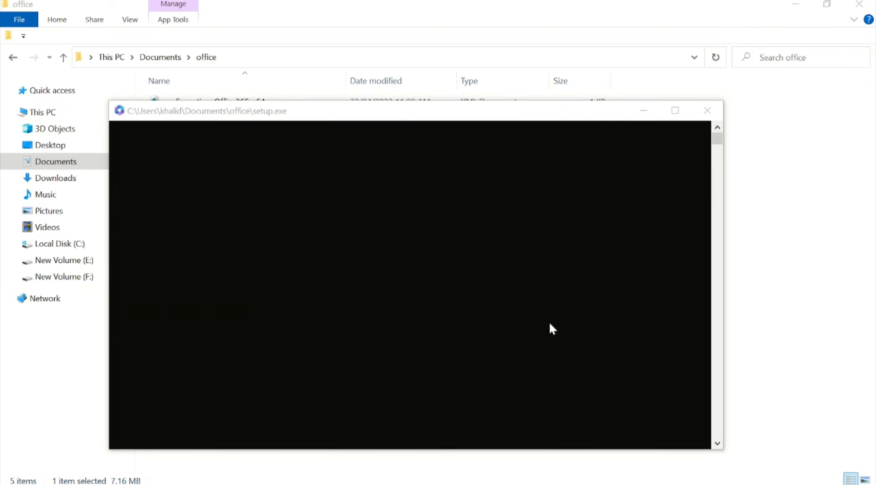
{"action": "left_click", "coordinate": [709, 114]}
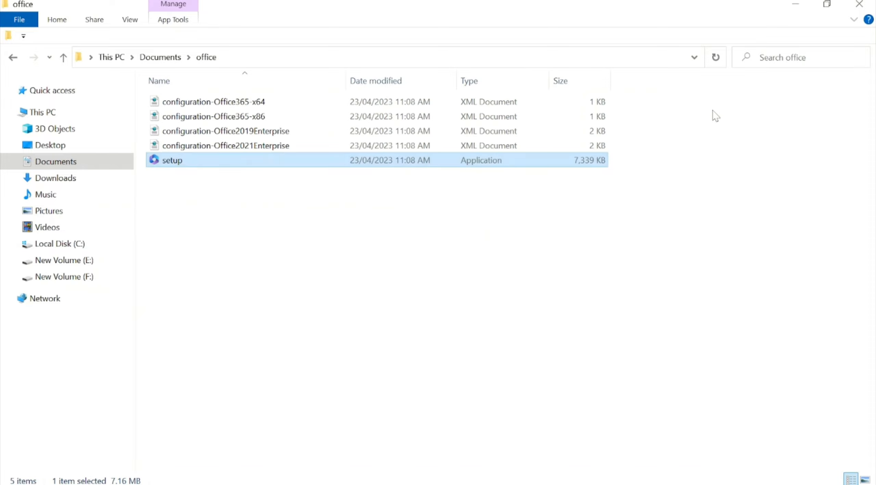
Permanently delete the four sample configuration XML files from the office folder, keeping only setup
{"action": "left_click_drag", "start_coordinate": [673, 170], "coordinate": [178, 126]}
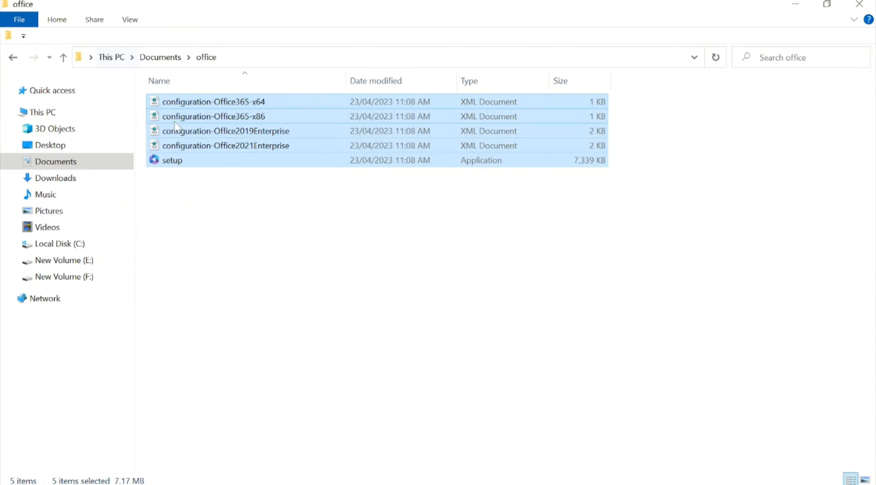
{"action": "left_click", "coordinate": [171, 163], "text": "ctrl"}
{"action": "key", "text": "shift+Delete"}
{"action": "key", "text": "Return"}
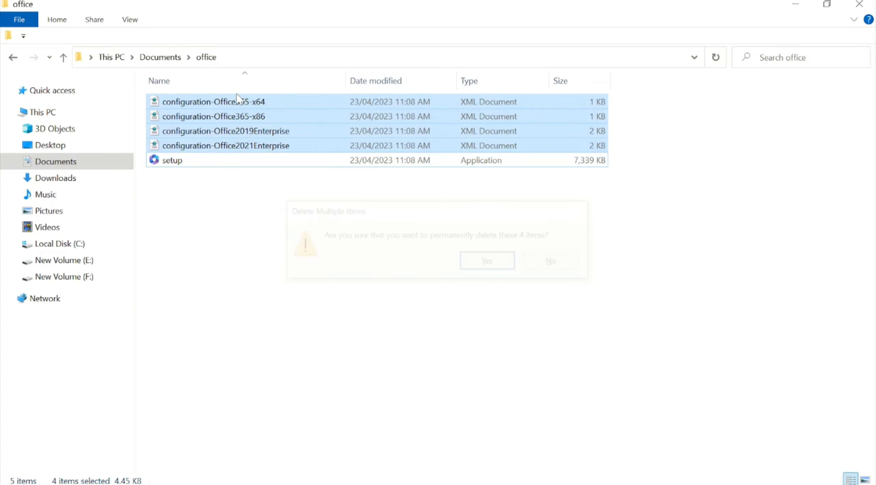
Copy the Configuration file from Downloads into the office folder inside Documents
{"action": "left_click", "coordinate": [42, 112]}
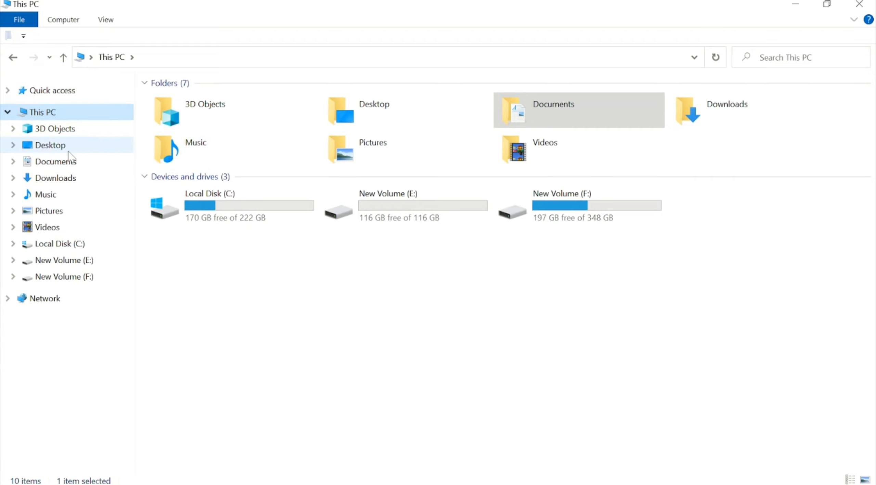
{"action": "left_click", "coordinate": [81, 179]}
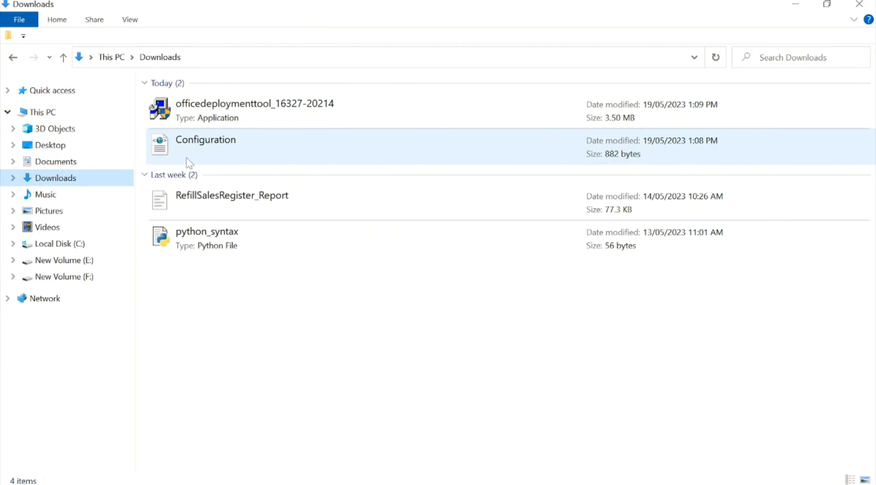
{"action": "left_click", "coordinate": [186, 158]}
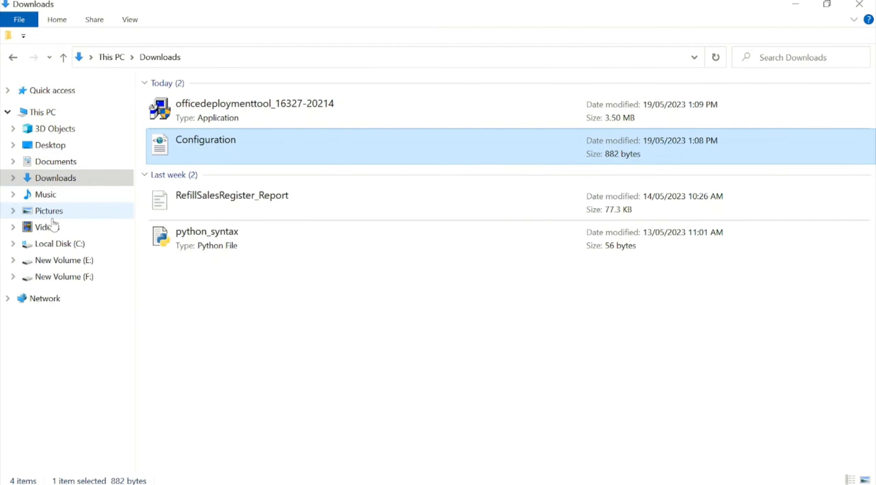
{"action": "left_click", "coordinate": [54, 162]}
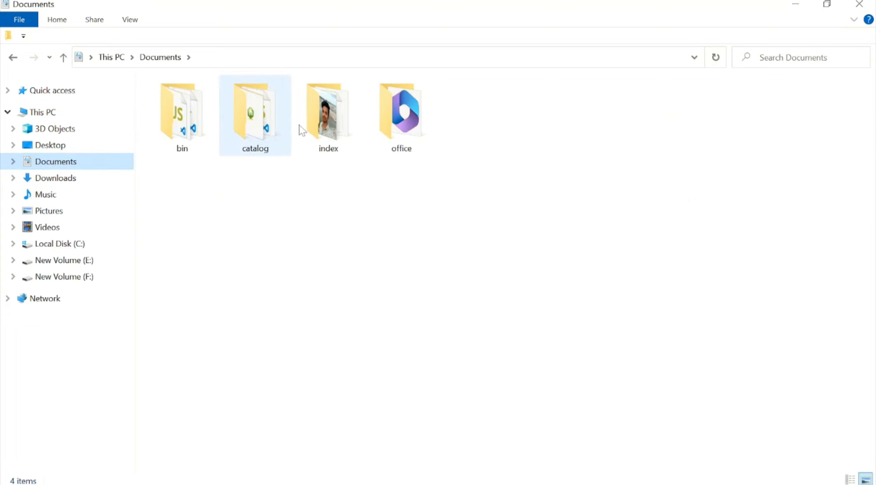
{"action": "double_click", "coordinate": [378, 115]}
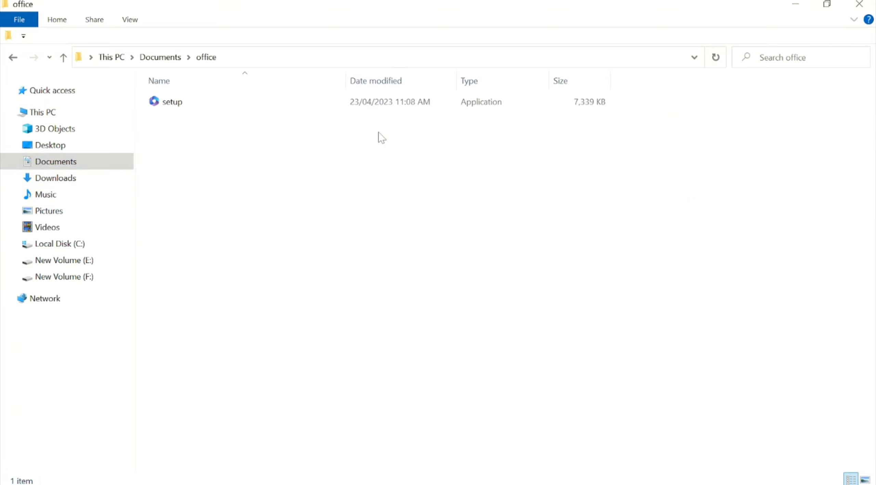
{"action": "key", "text": "ctrl+v"}
{"action": "left_click", "coordinate": [339, 175]}
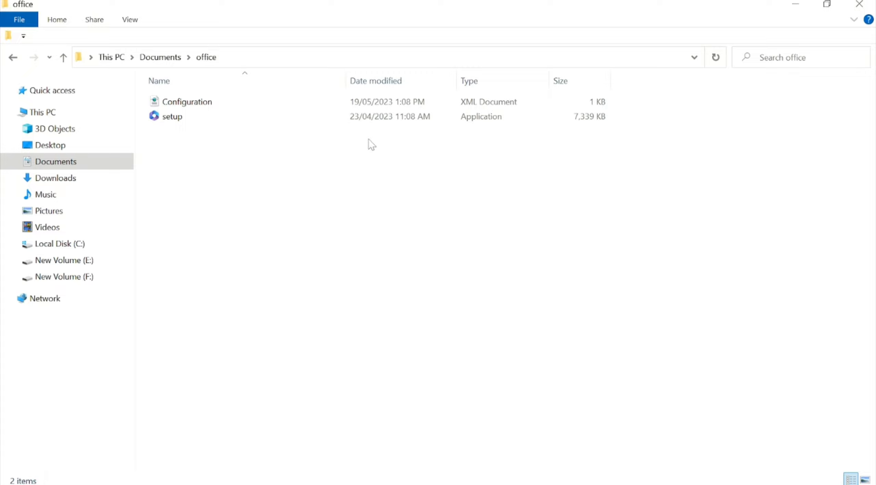
Find Command Prompt through the Windows search and run it as administrator
{"action": "key", "text": "alt"}
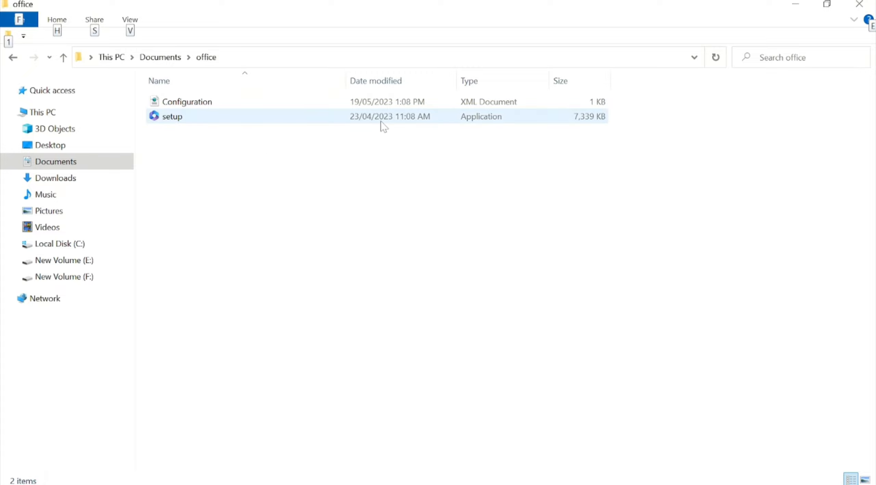
{"action": "double_click", "coordinate": [382, 122]}
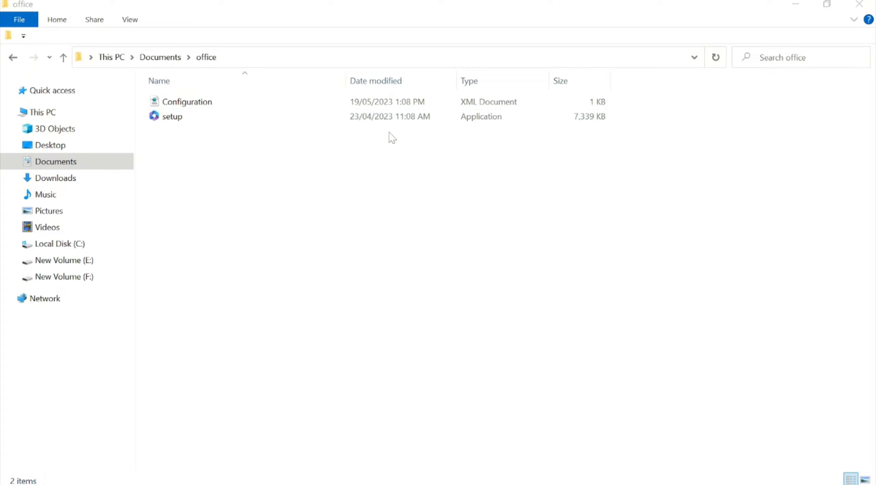
{"action": "type", "text": "cdm"}
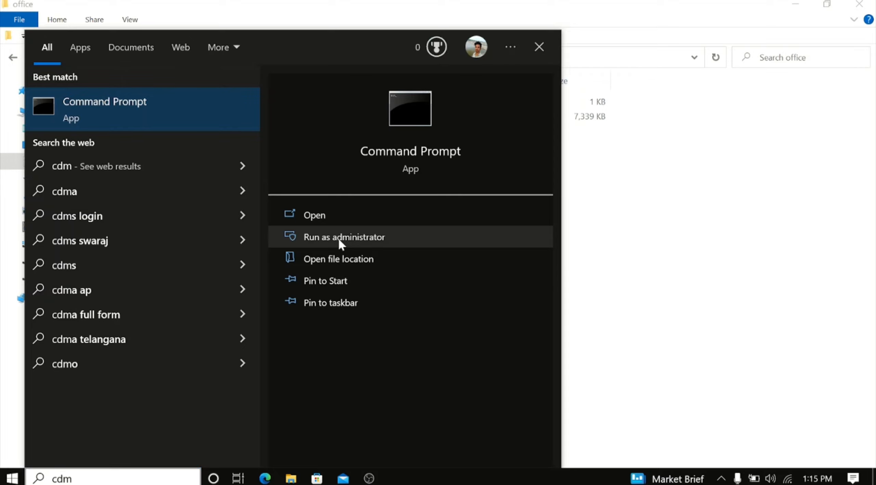
{"action": "left_click", "coordinate": [340, 238]}
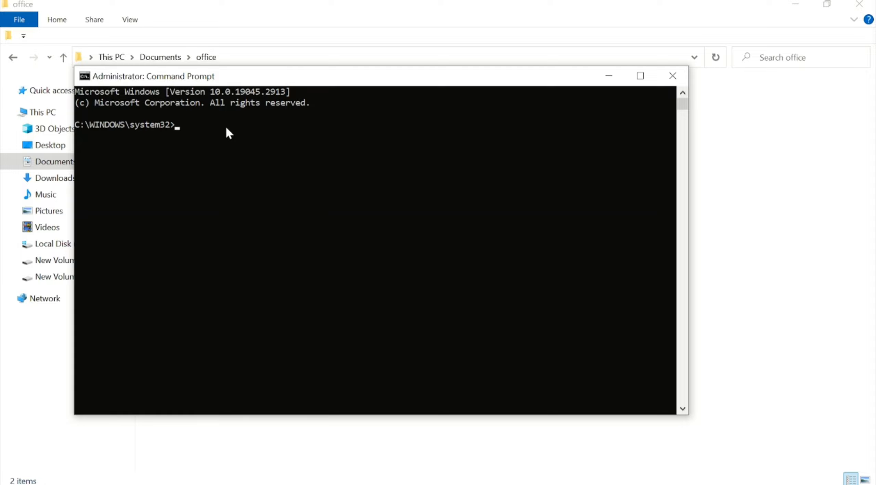
Copy the office folder's path from File Explorer and change the Command Prompt directory to it with cd
{"action": "type", "text": "cd"}
{"action": "left_click", "coordinate": [250, 58]}
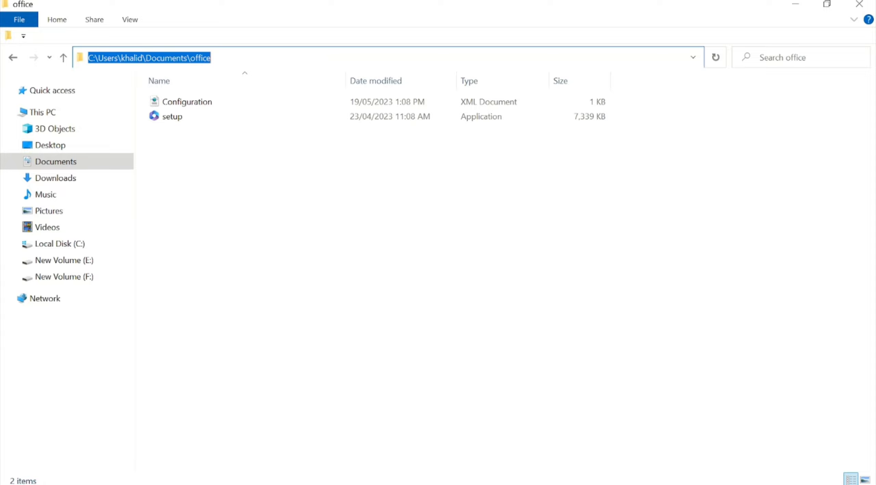
{"action": "left_click", "coordinate": [250, 58]}
{"action": "left_click_drag", "start_coordinate": [212, 58], "coordinate": [88, 59]}
{"action": "key", "text": "ctrl+c"}
{"action": "key", "text": "alt+Tab"}
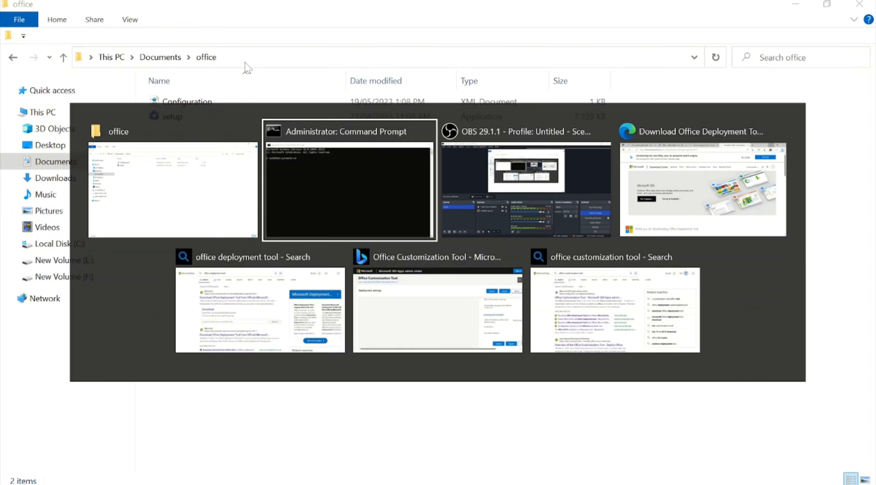
{"action": "key", "text": "ctrl+v"}
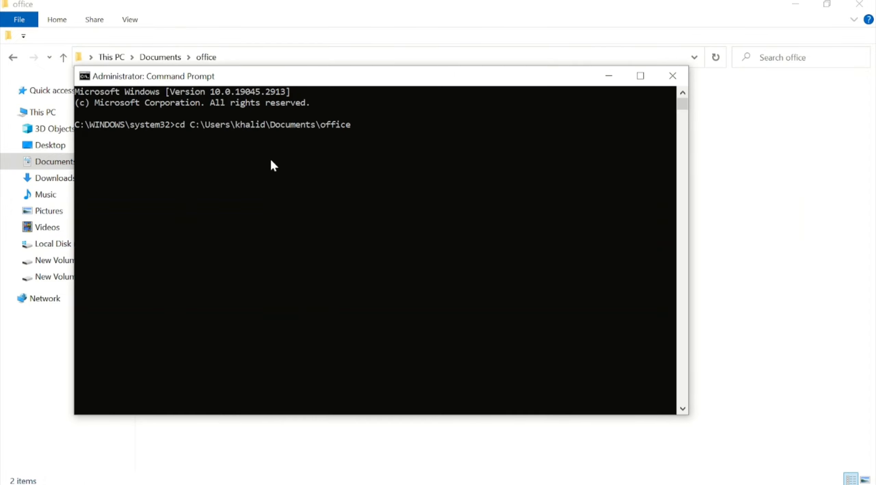
{"action": "key", "text": "Return"}
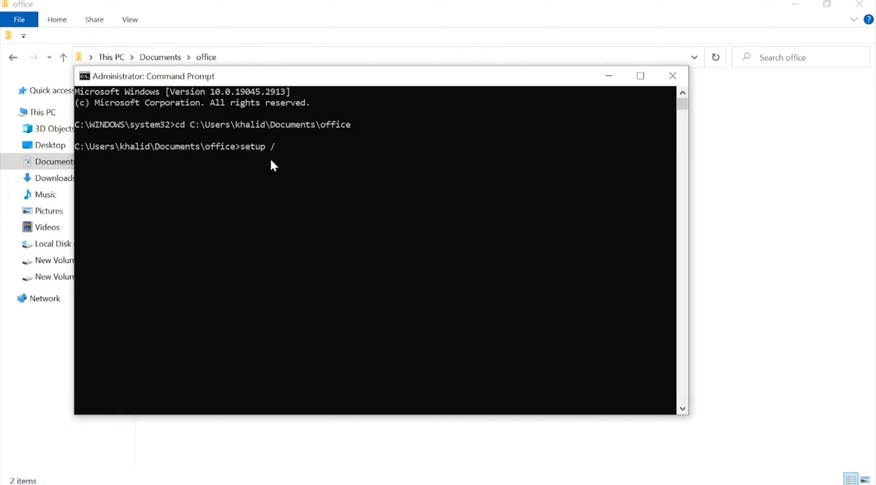
Start a setup command at the office folder prompt, and erase the path from the recalled cd command
{"action": "type", "text": "figure"}
{"action": "key", "text": "Up"}
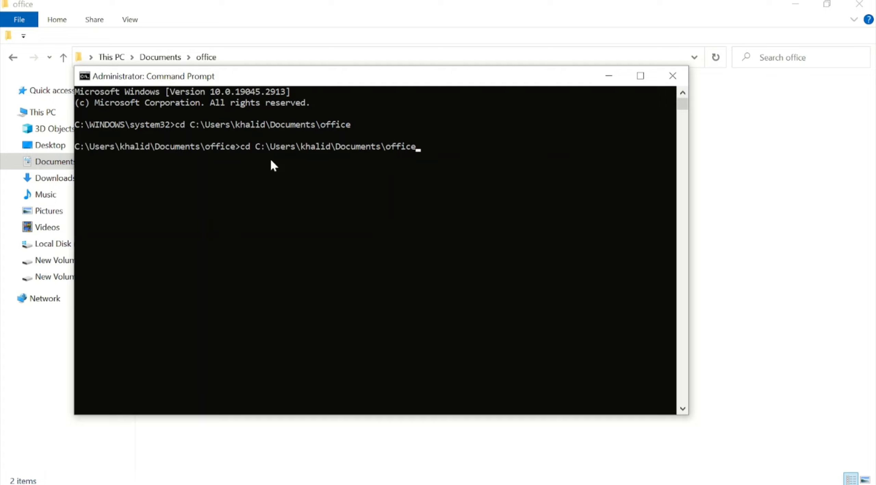
{"action": "key", "text": "BackSpace"}
{"action": "key", "text": "BackSpace"}
{"action": "key", "text": "BackSpace"}
{"action": "key", "text": "BackSpace"}
{"action": "key", "text": "BackSpace"}
{"action": "key", "text": "BackSpace"}
{"action": "key", "text": "BackSpace"}
{"action": "key", "text": "BackSpace"}
{"action": "key", "text": "BackSpace"}
{"action": "key", "text": "BackSpace"}
{"action": "key", "text": "BackSpace"}
{"action": "key", "text": "BackSpace"}
{"action": "key", "text": "BackSpace"}
{"action": "key", "text": "BackSpace"}
{"action": "key", "text": "BackSpace"}
{"action": "key", "text": "BackSpace"}
{"action": "key", "text": "BackSpace"}
{"action": "key", "text": "BackSpace"}
{"action": "key", "text": "BackSpace"}
{"action": "key", "text": "BackSpace"}
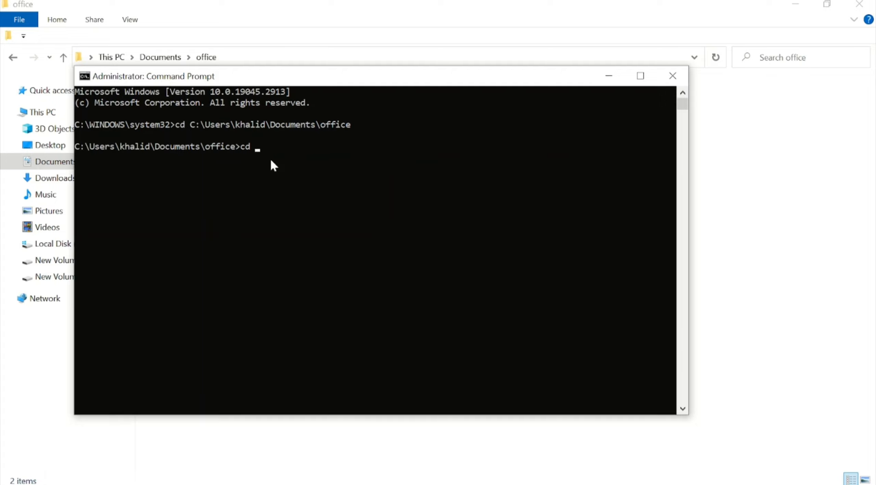